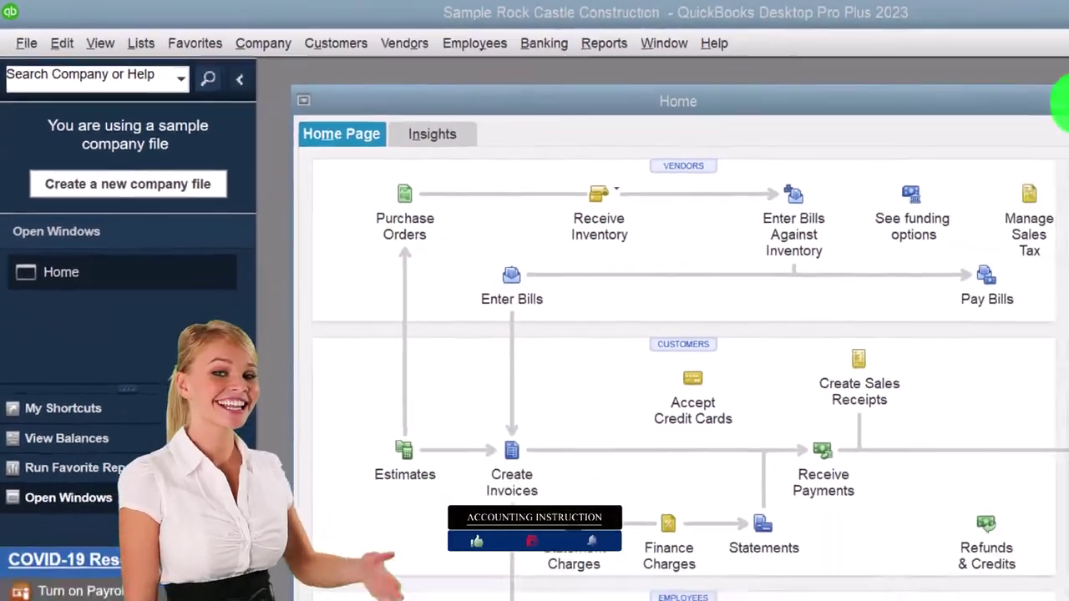
Step: Maximize the Home window and bring the Home page to the front
click(1052, 101)
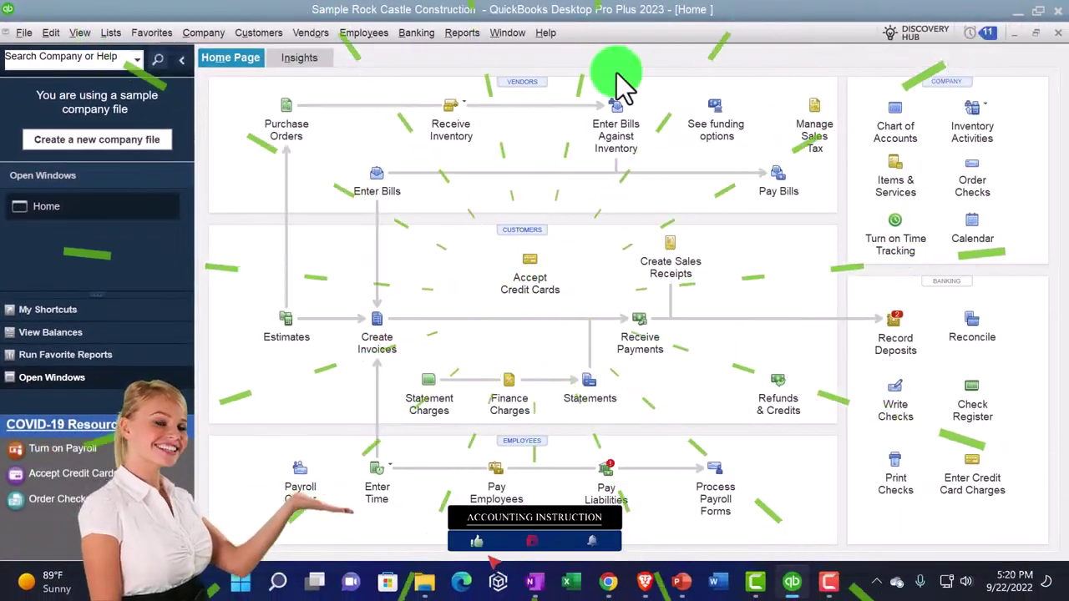
click(80, 34)
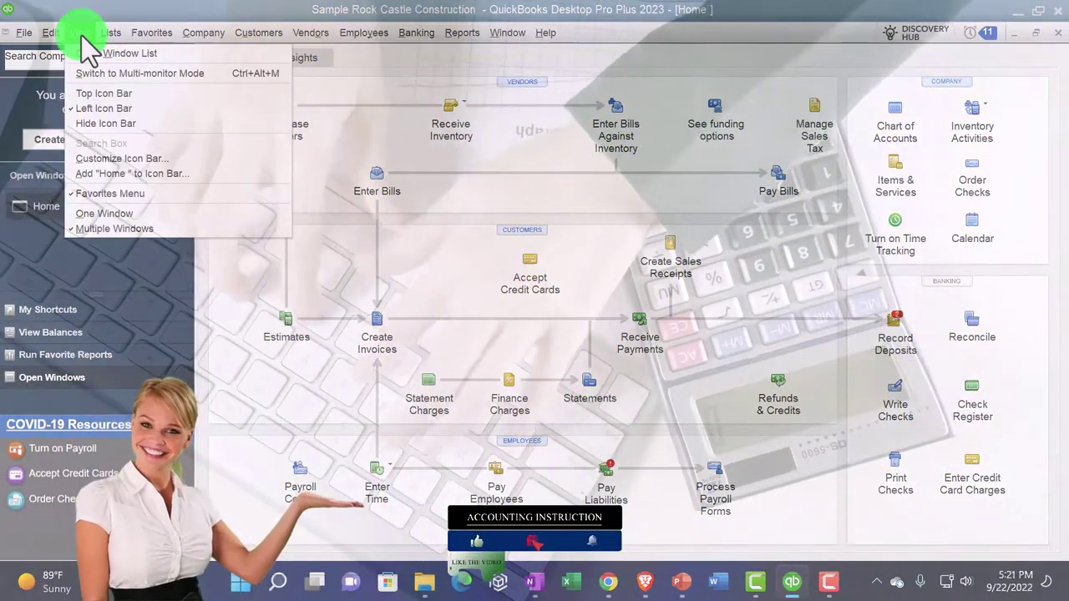
click(93, 51)
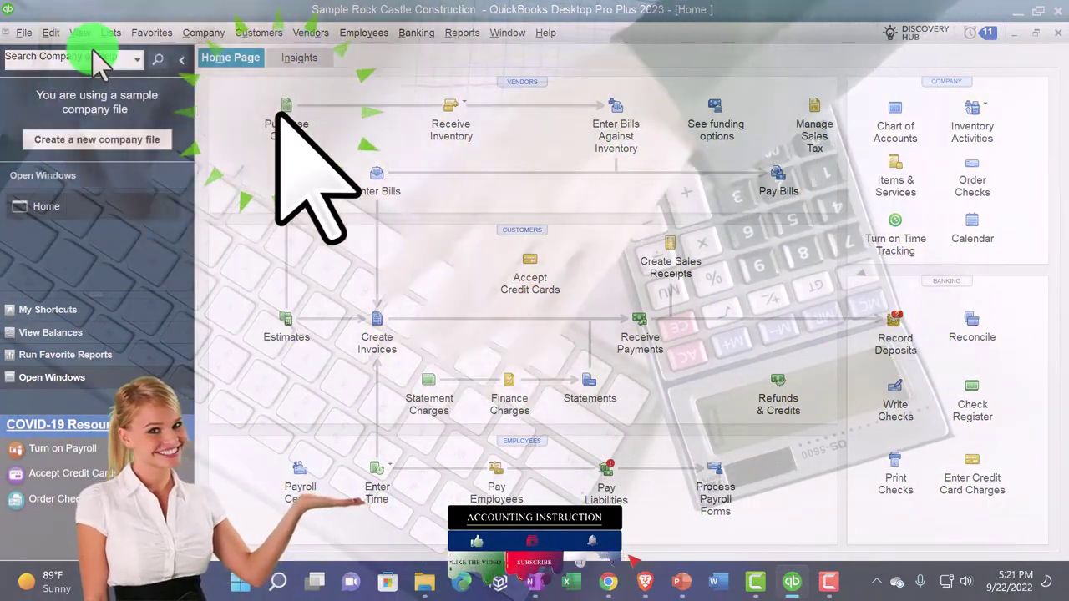
click(97, 205)
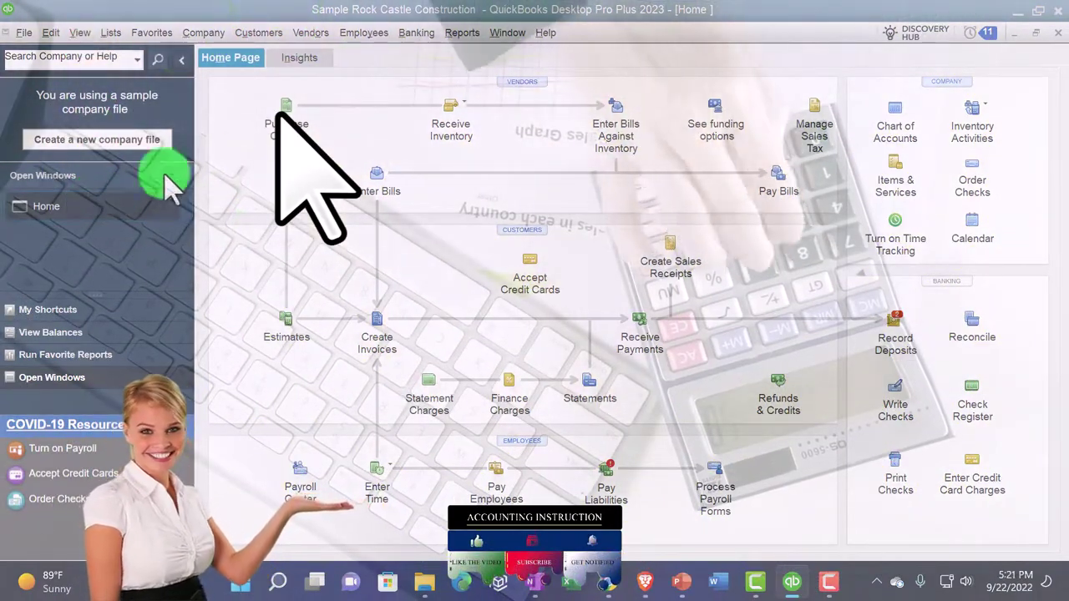
Step: Open the Profit & Loss Standard report for 01/01/2024 through 12/31/2024
click(462, 34)
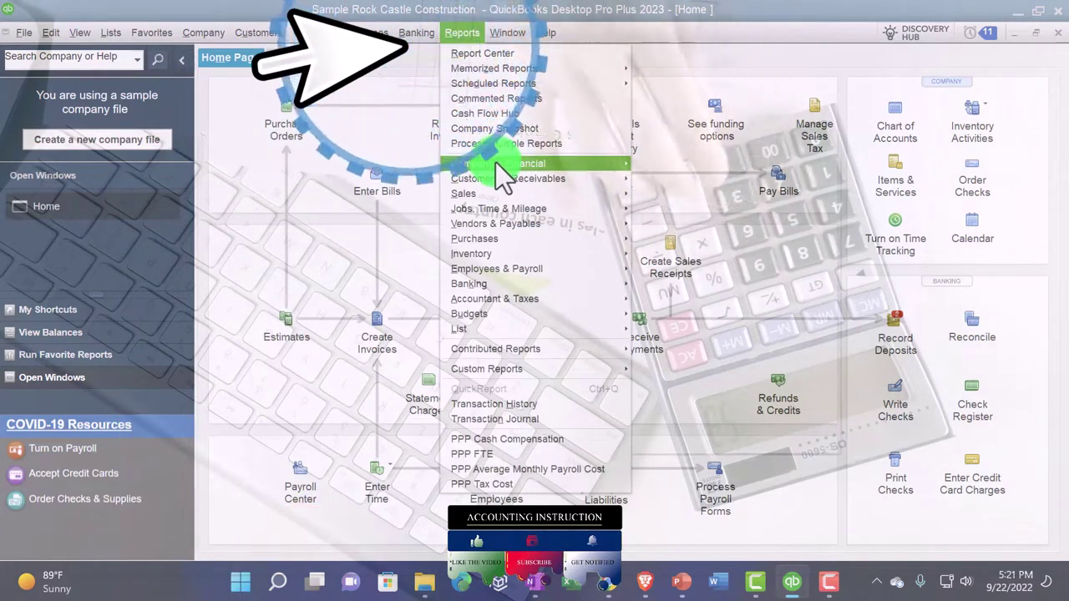
mouse_move(495, 163)
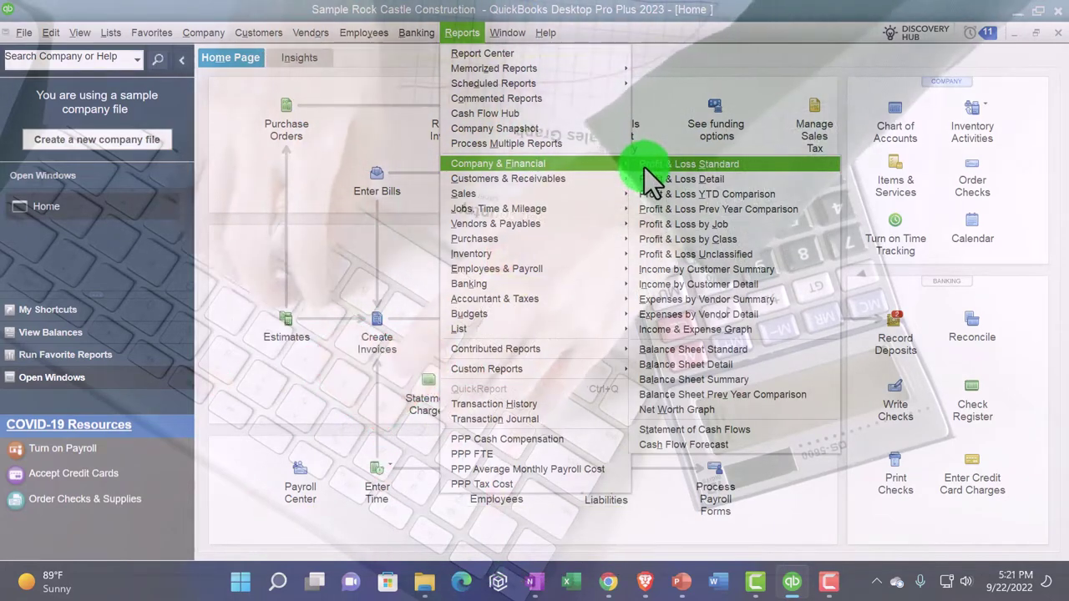
click(644, 167)
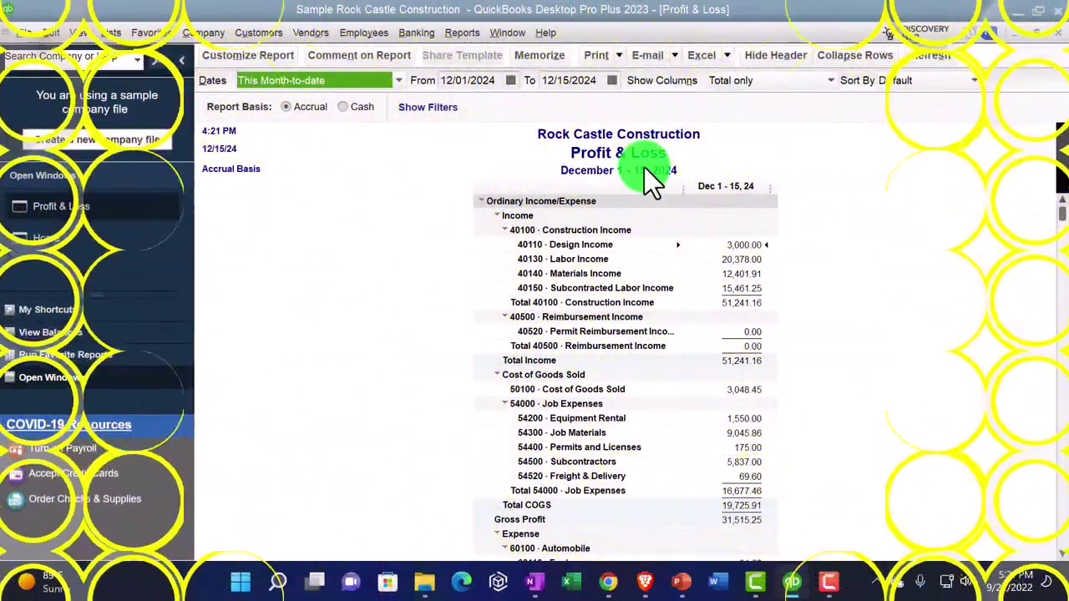
key(Tab)
text(01)
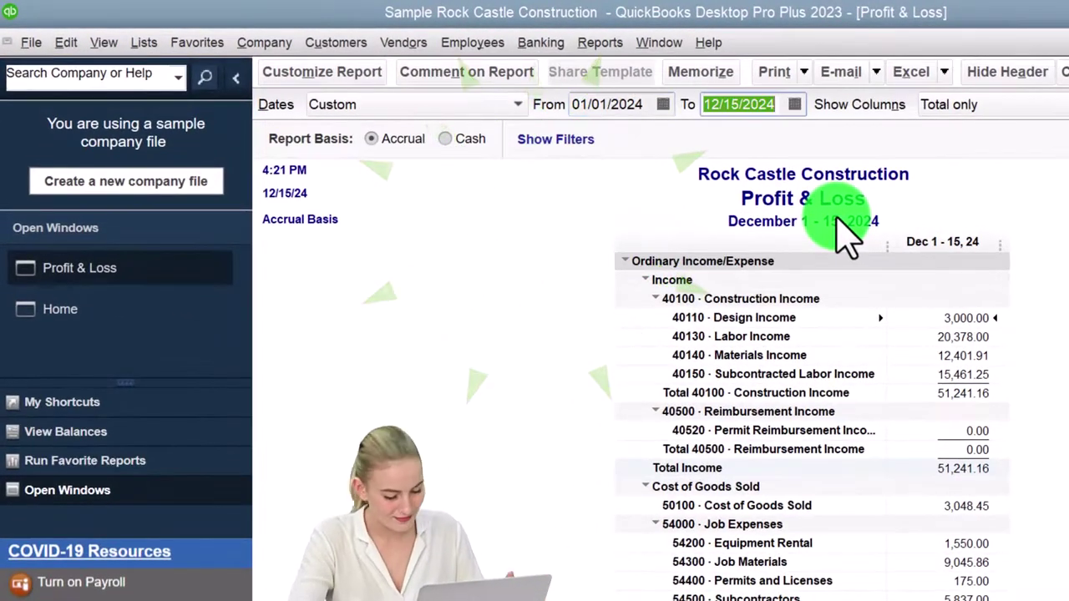
text(12312024)
key(Tab)
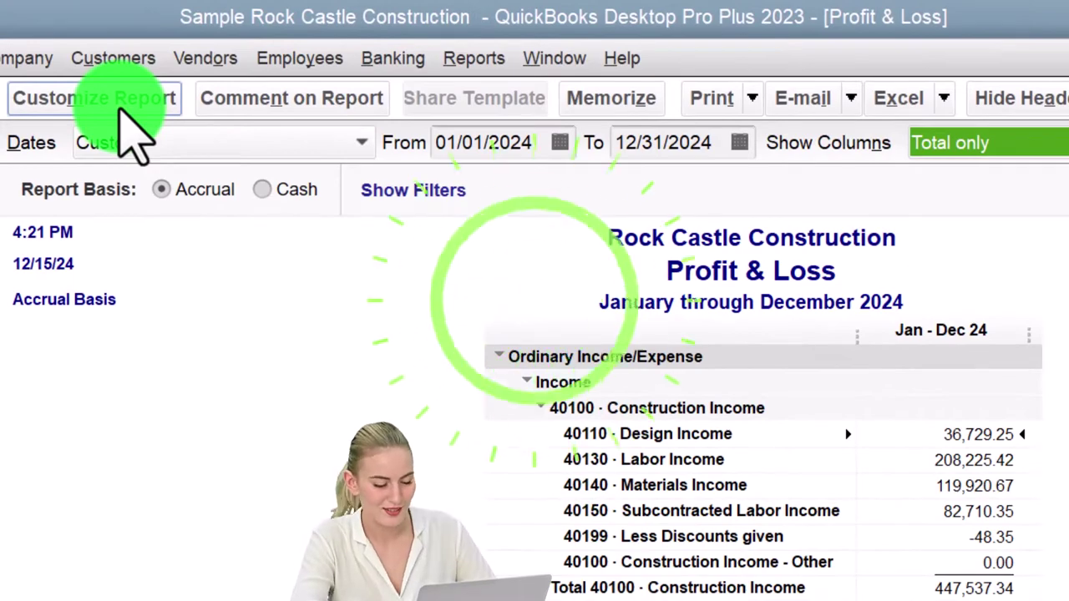
Step: Set the Profit & Loss column-label font to size 12 and apply it to all related fonts
click(121, 111)
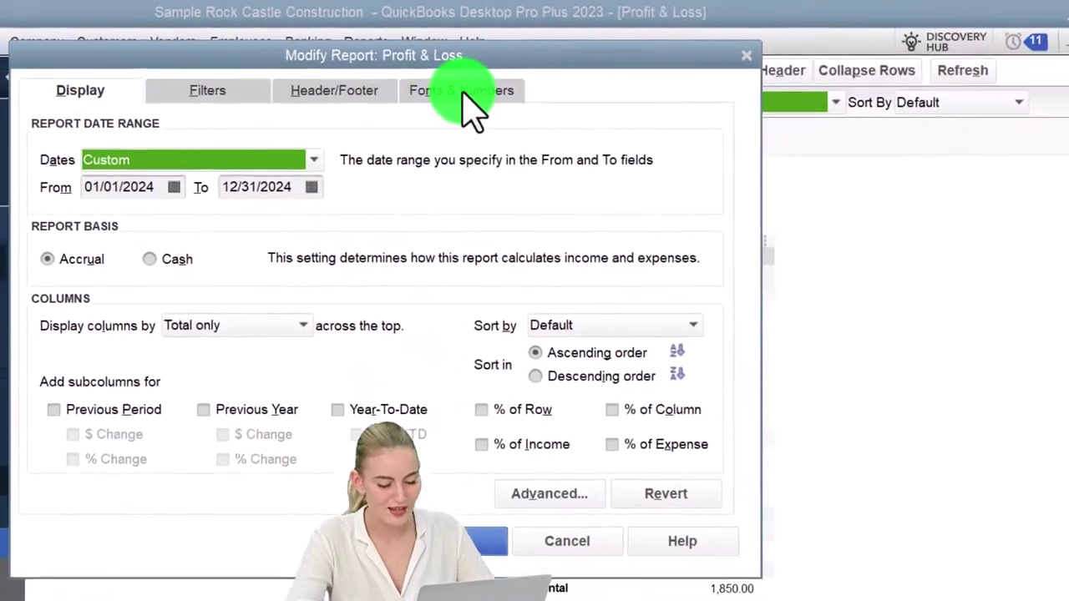
click(463, 92)
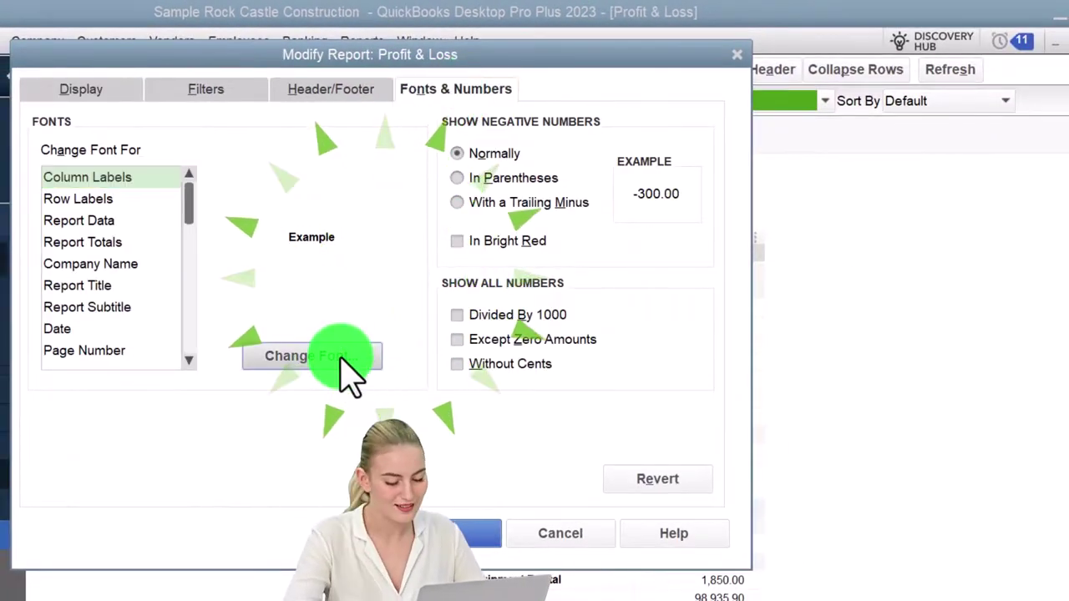
click(310, 356)
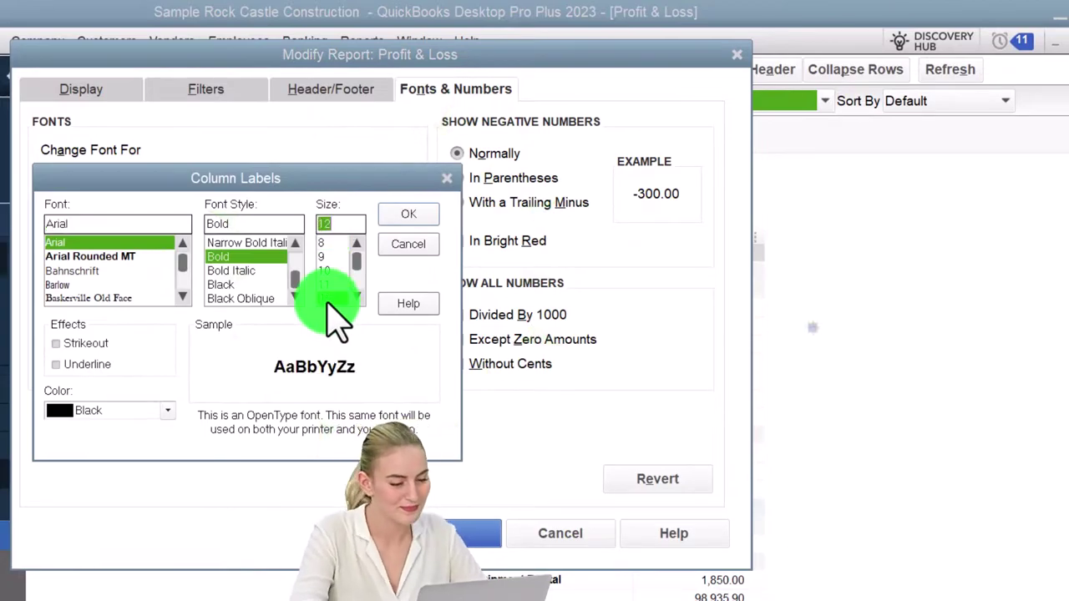
click(388, 218)
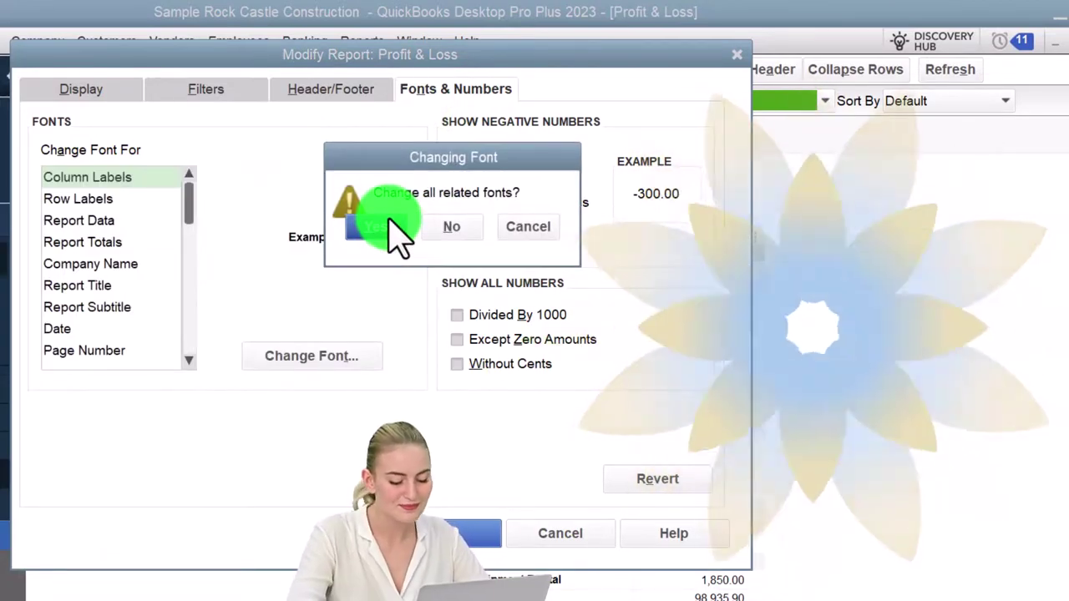
click(389, 226)
click(458, 526)
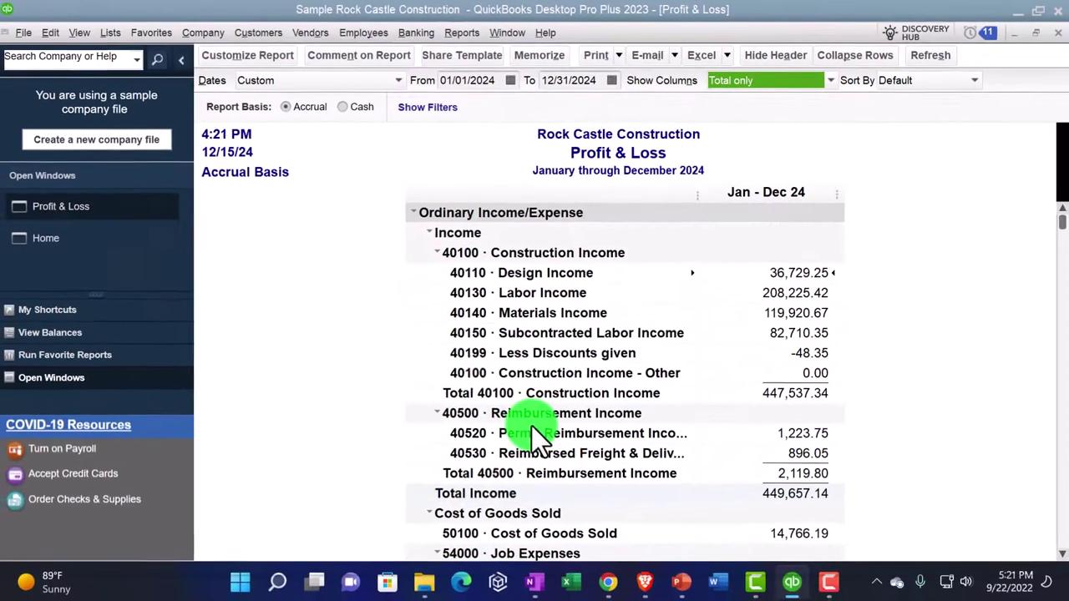
click(468, 33)
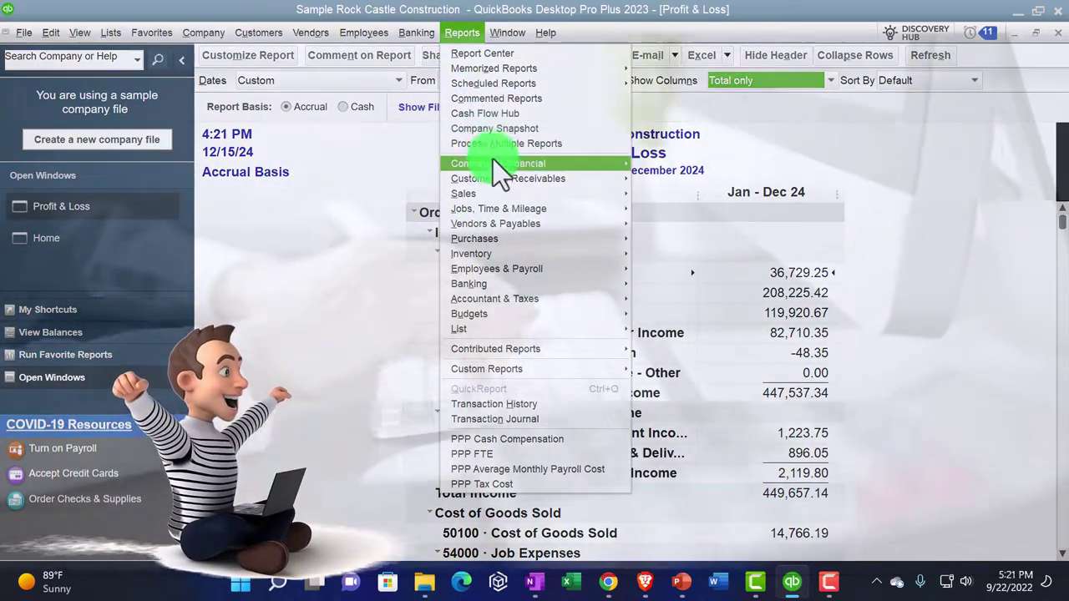
Step: Open the Balance Sheet Standard report as of 12/31/2024
mouse_move(578, 165)
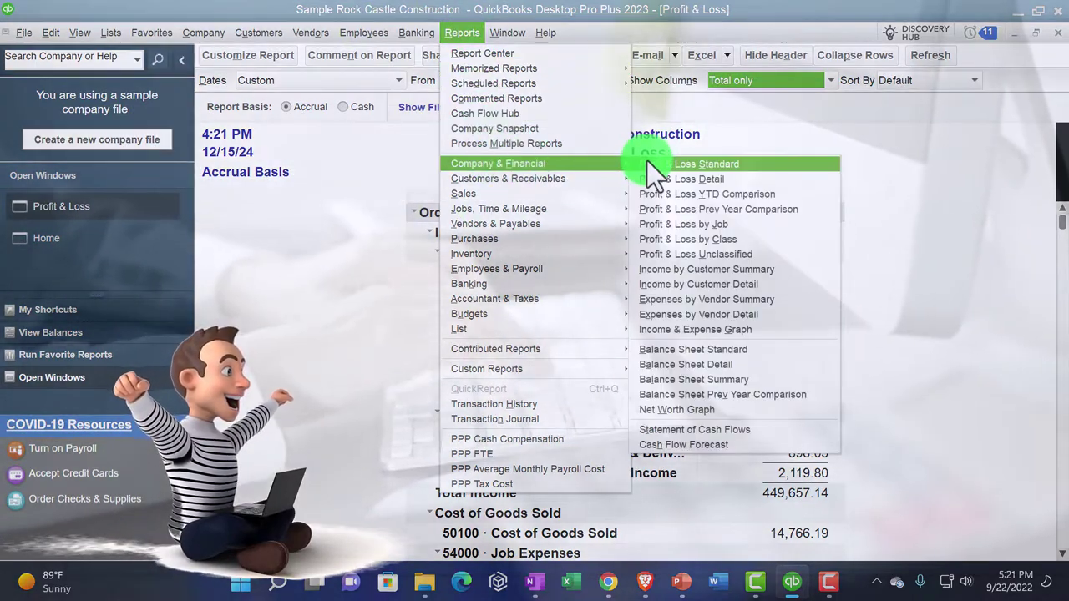
click(687, 349)
key(Tab)
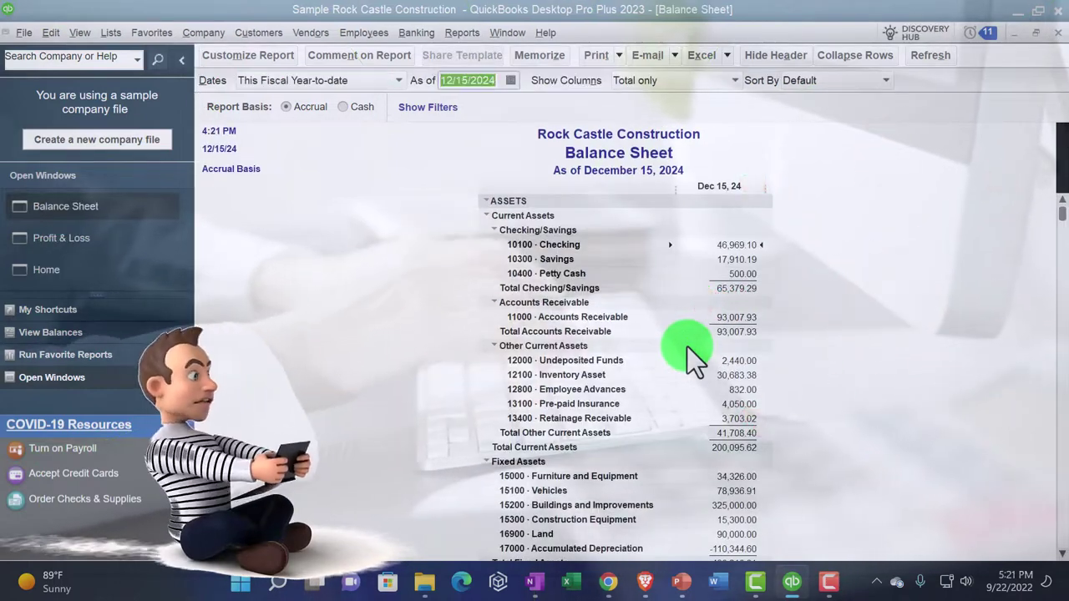
text(12/31/2024)
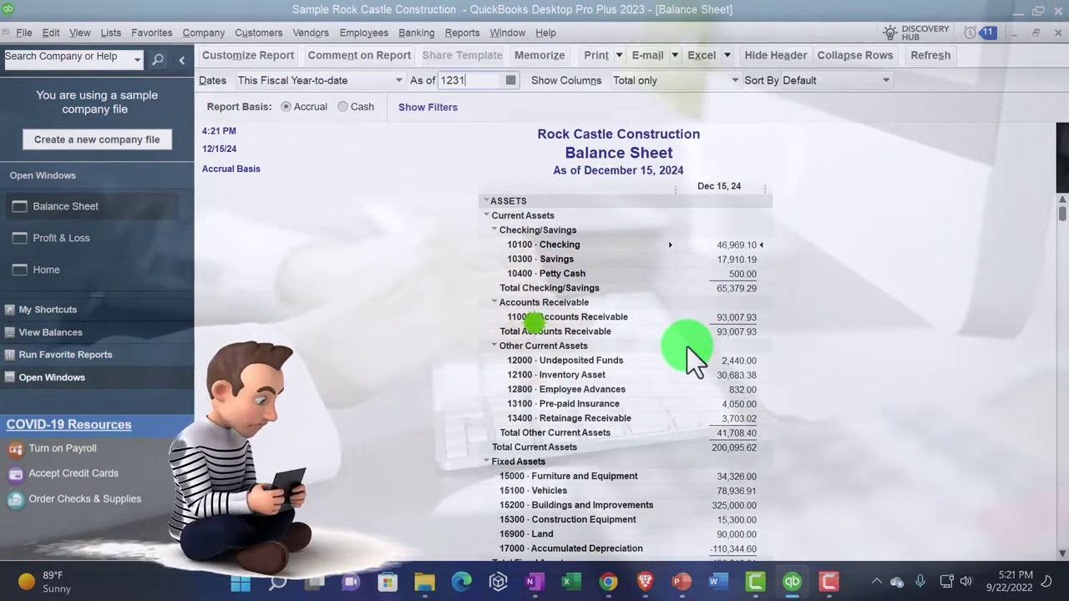
key(Tab)
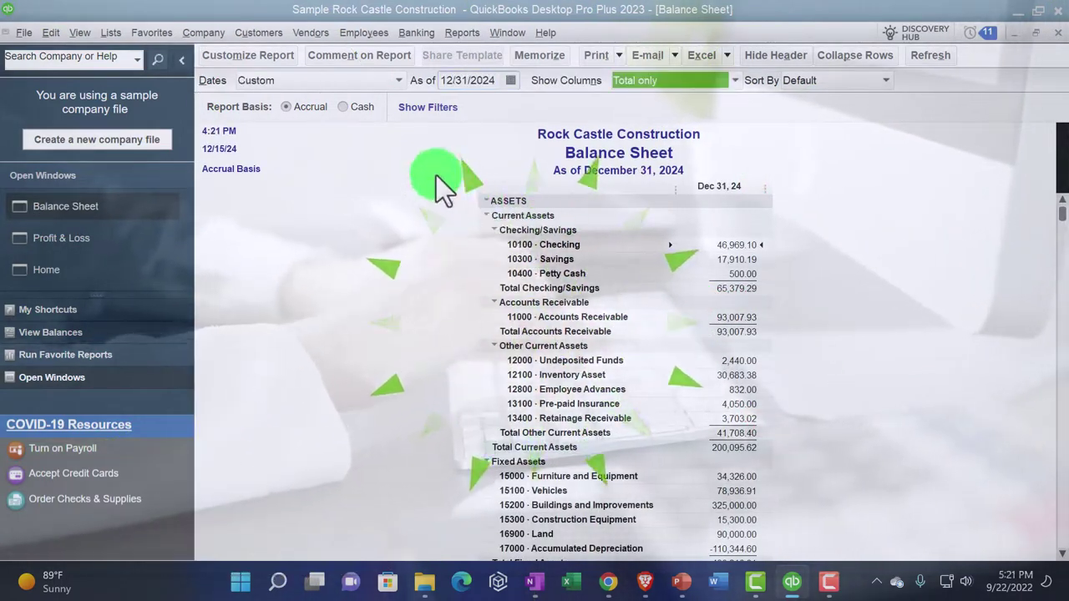
Step: Apply the larger column-label font to the Balance Sheet, then return to the Home page
click(263, 56)
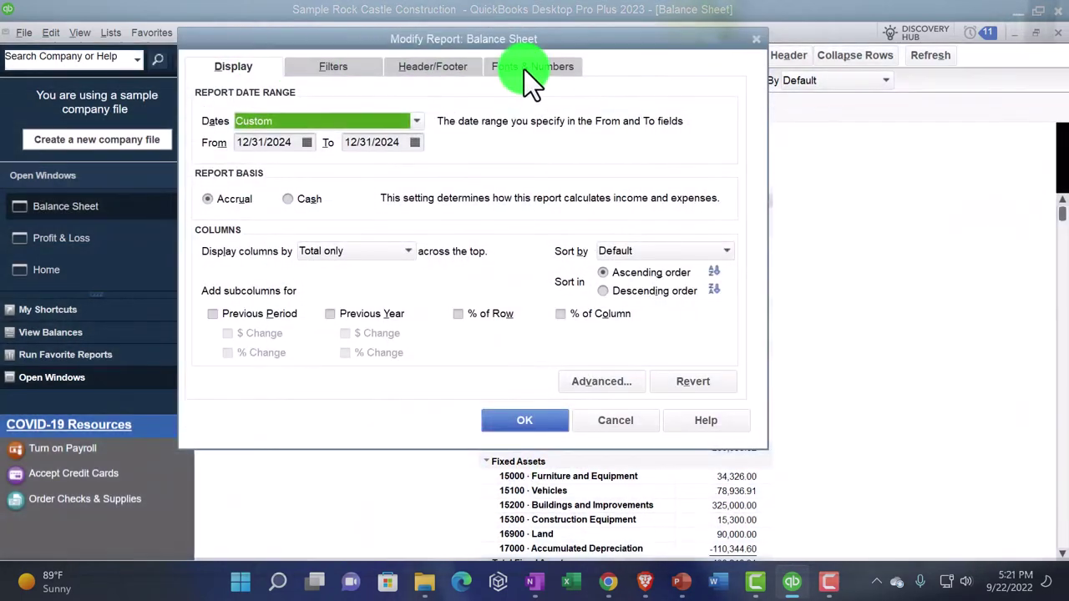
click(532, 67)
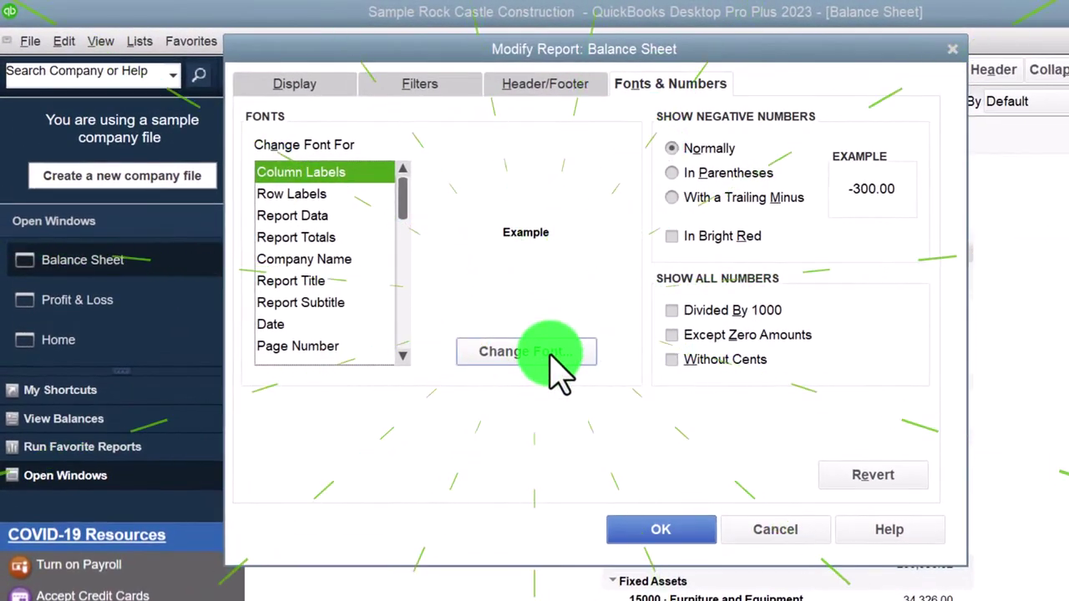
click(526, 351)
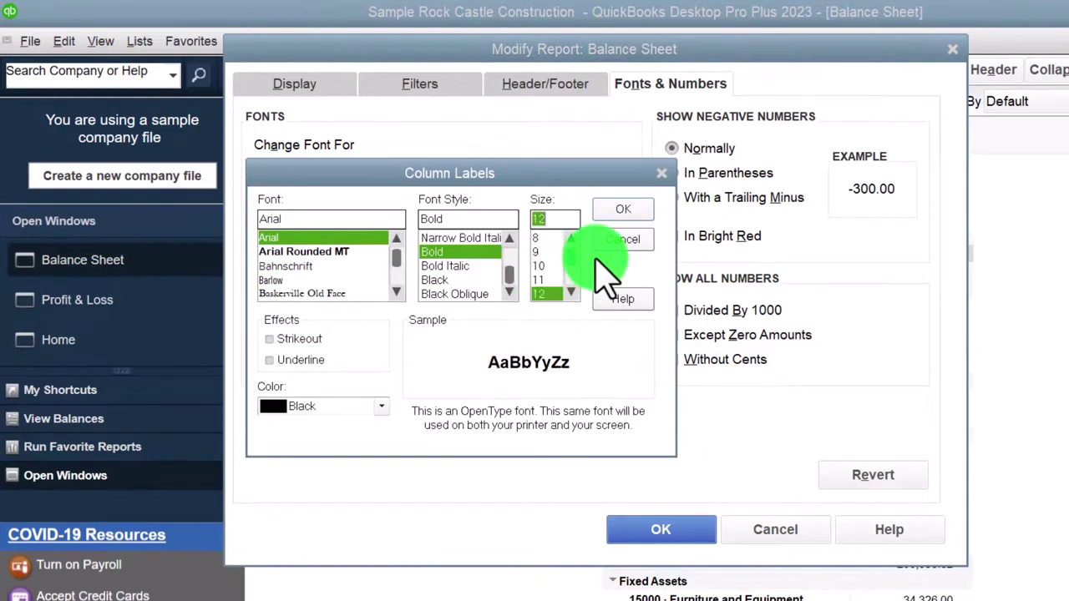
click(624, 211)
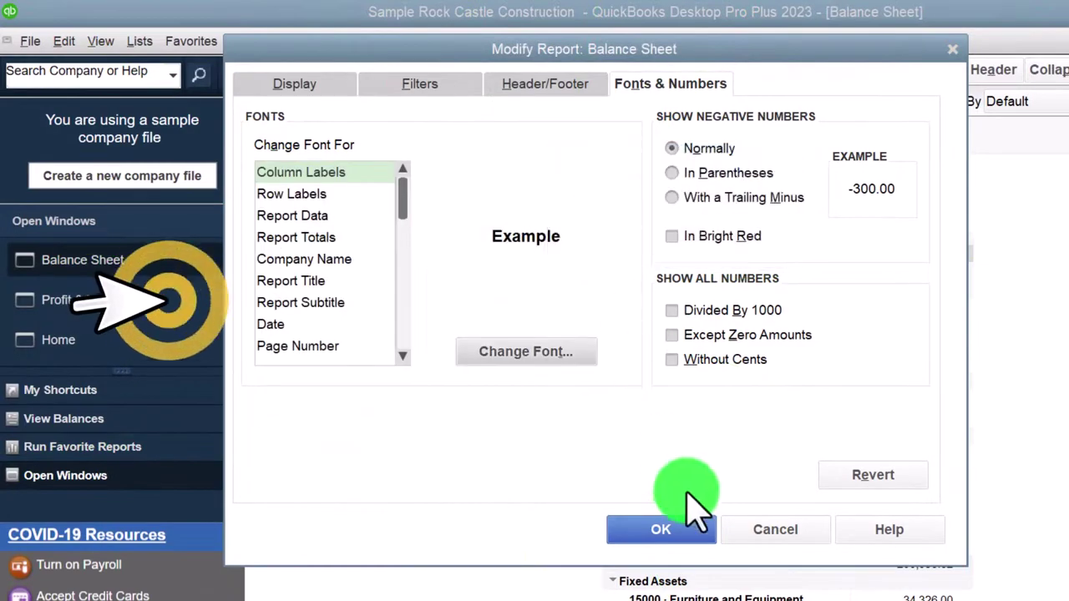
click(683, 531)
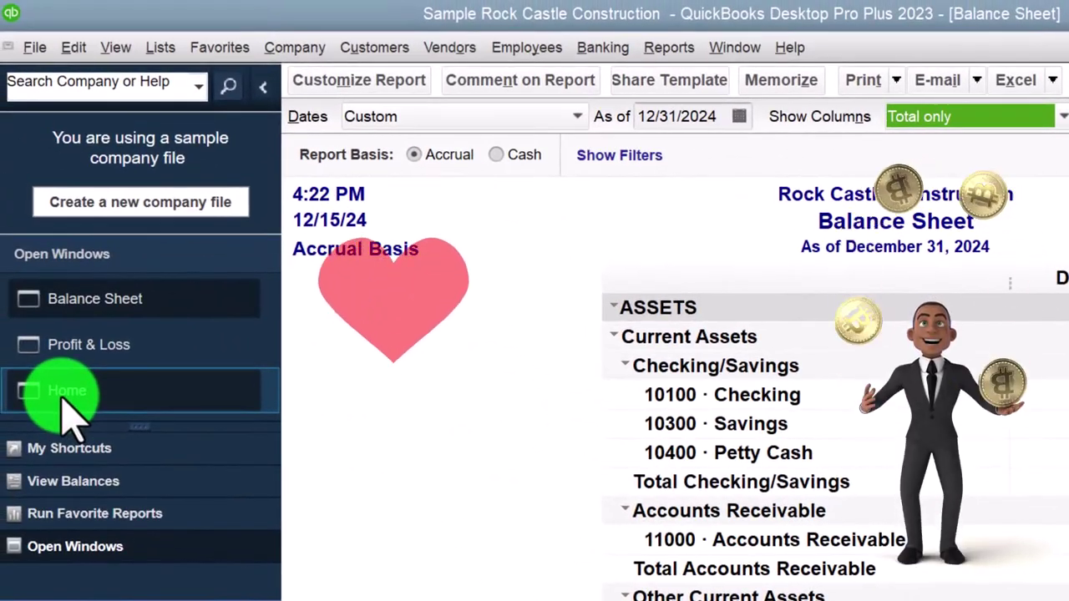
click(64, 403)
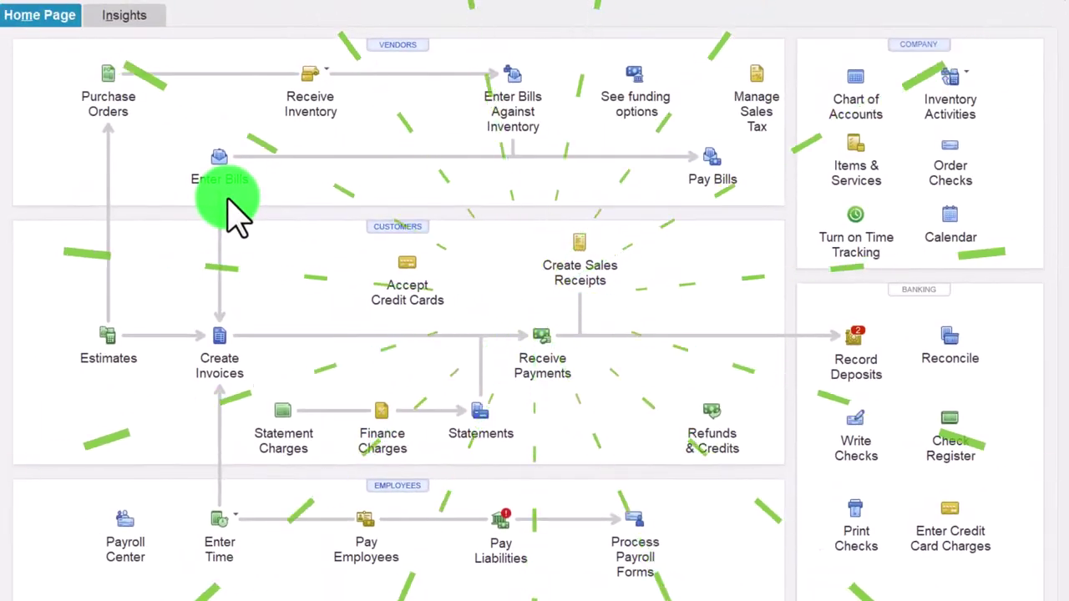
Step: Switch back to the December 31, 2024 Balance Sheet
click(227, 193)
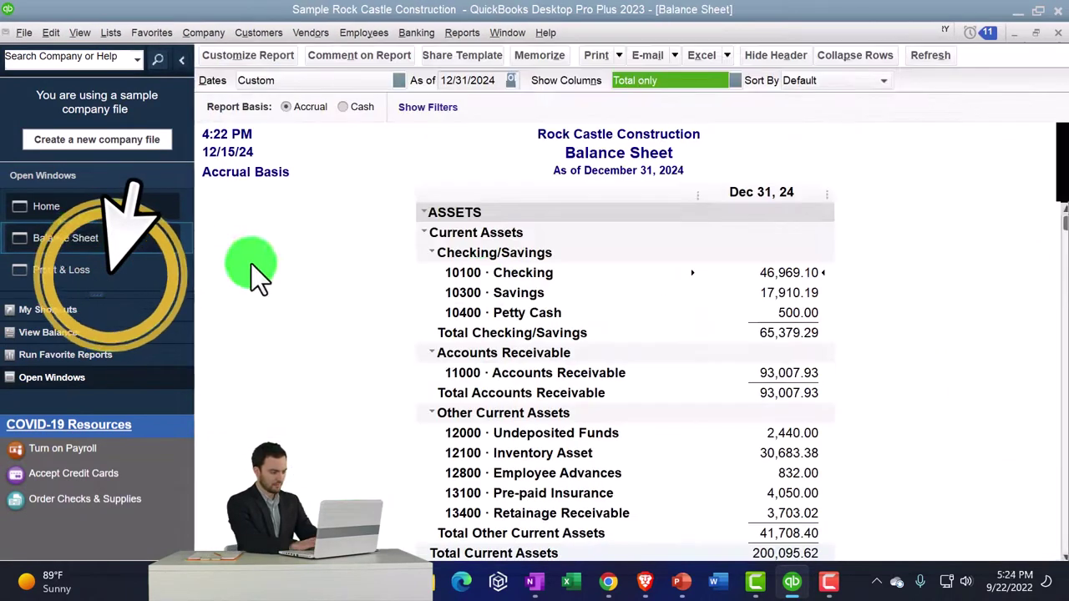
Step: QuickZoom Accounts Payable from 01/01/2024 and open the 23.84 Thomas Kitchen & Bath bill
click(491, 378)
scroll(491, 377, down, 4)
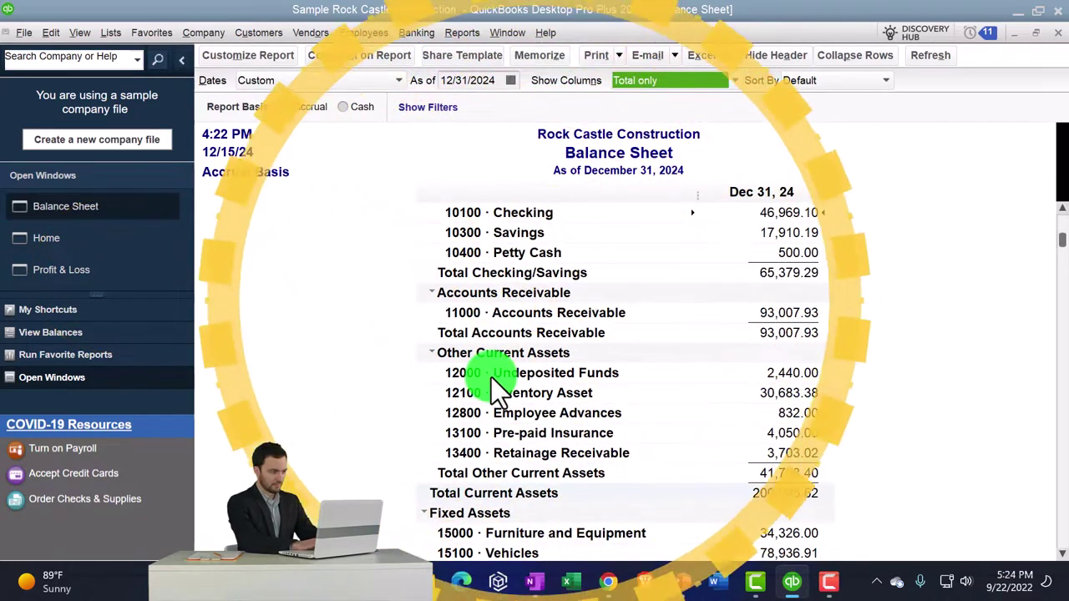
scroll(490, 378, down, 5)
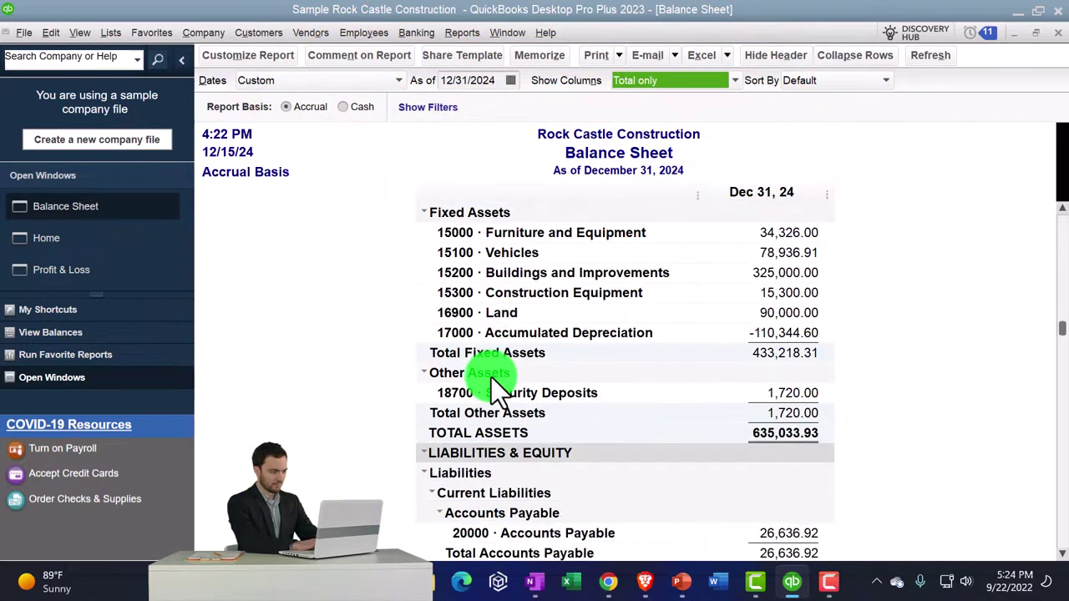
scroll(492, 386, down, 1)
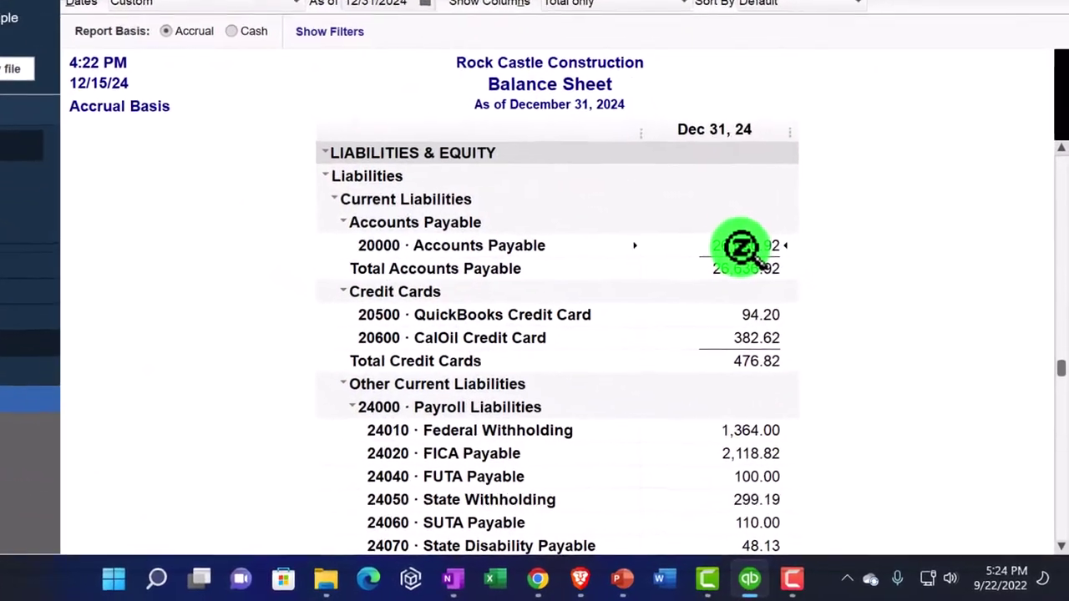
double_click(777, 286)
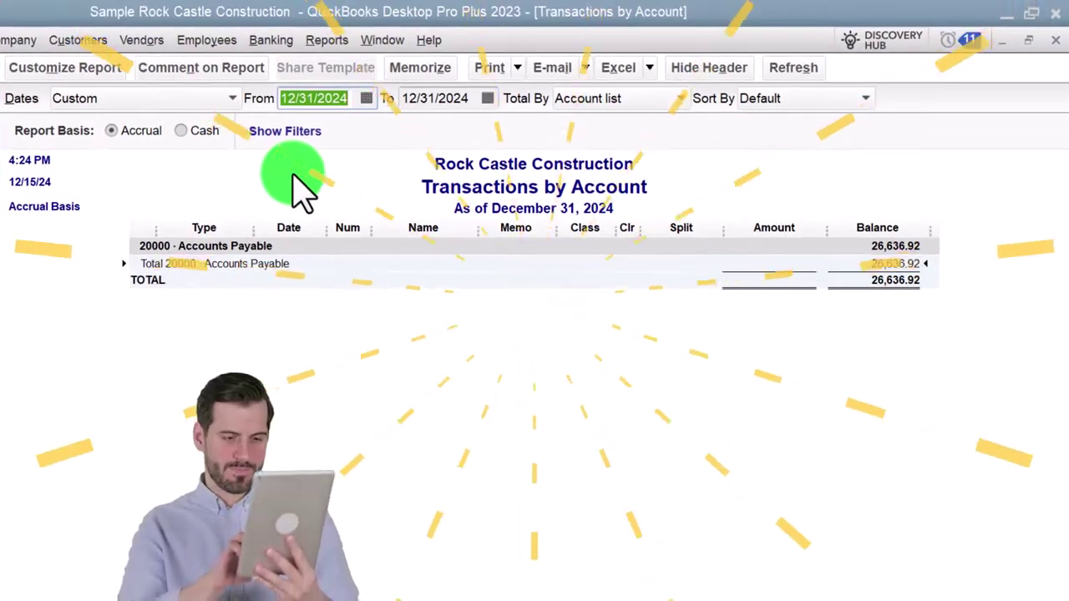
text(01)
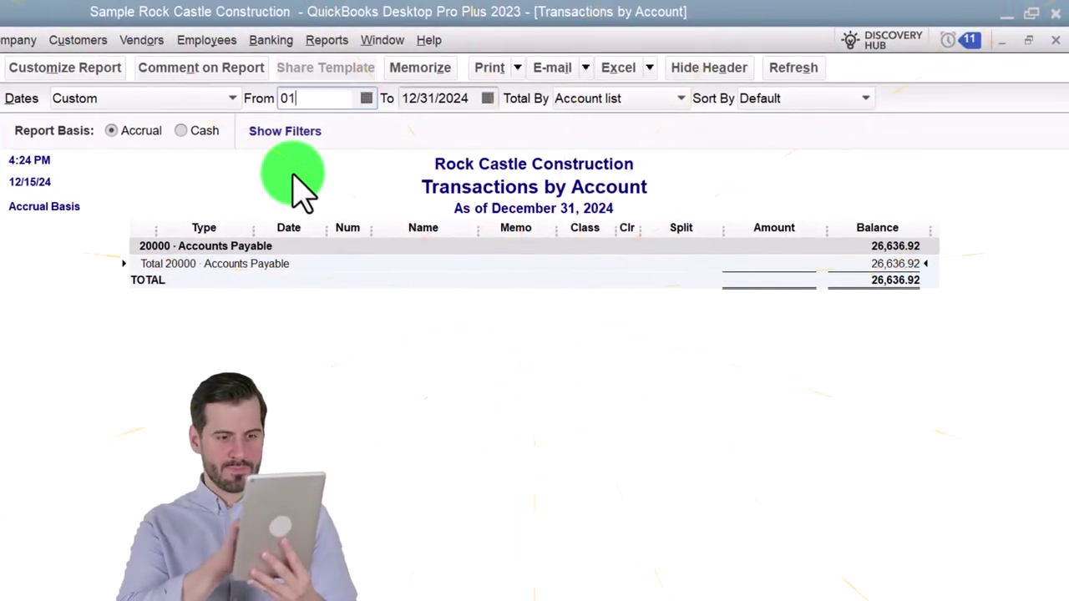
text(/01/2024)
key(Tab)
key(Tab)
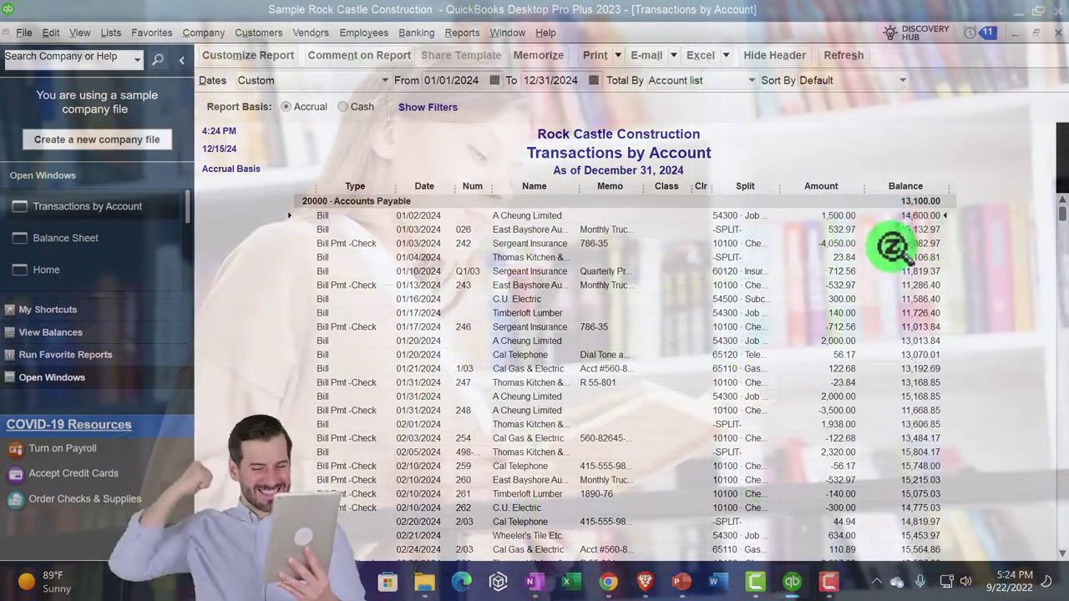
double_click(831, 257)
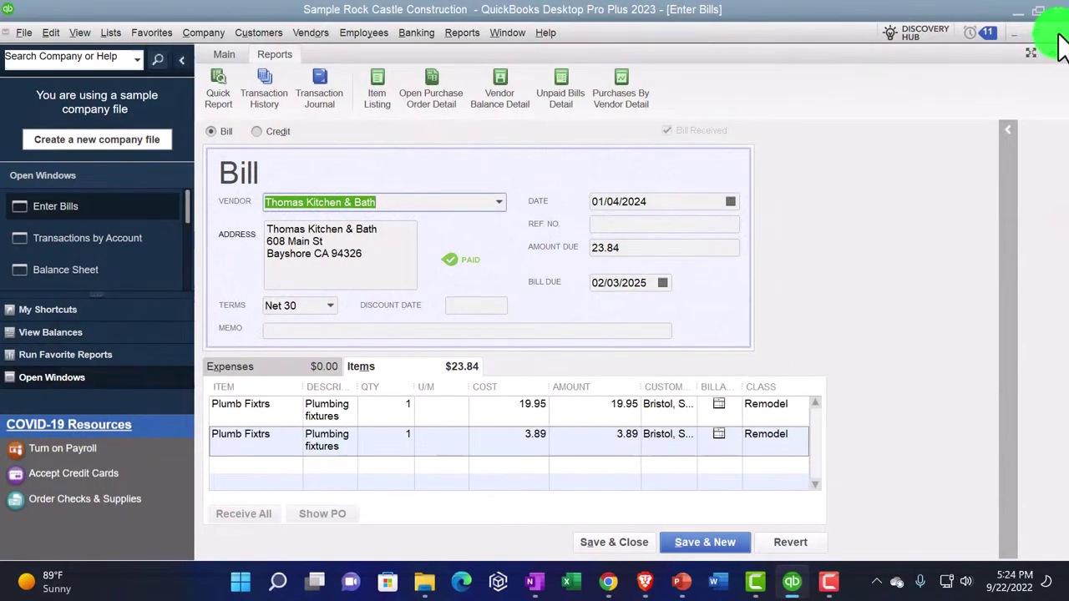
click(1054, 35)
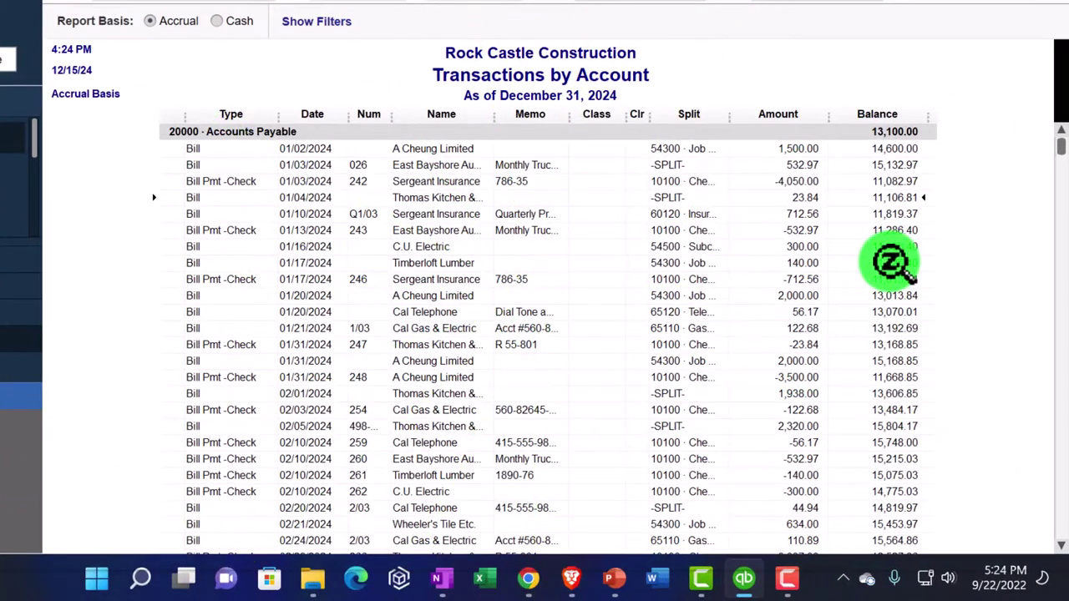
click(242, 230)
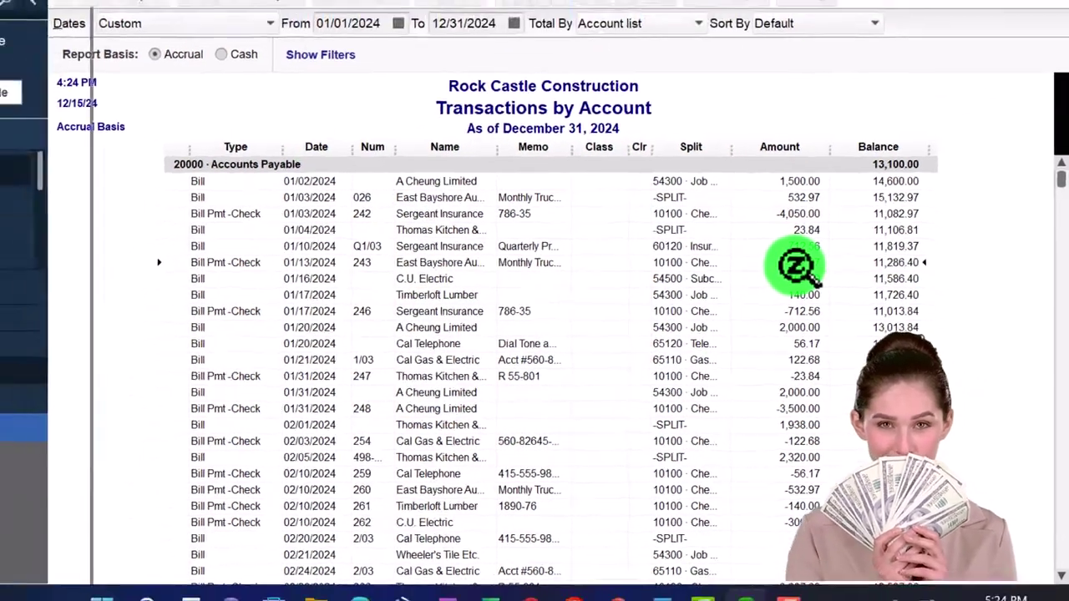
double_click(769, 250)
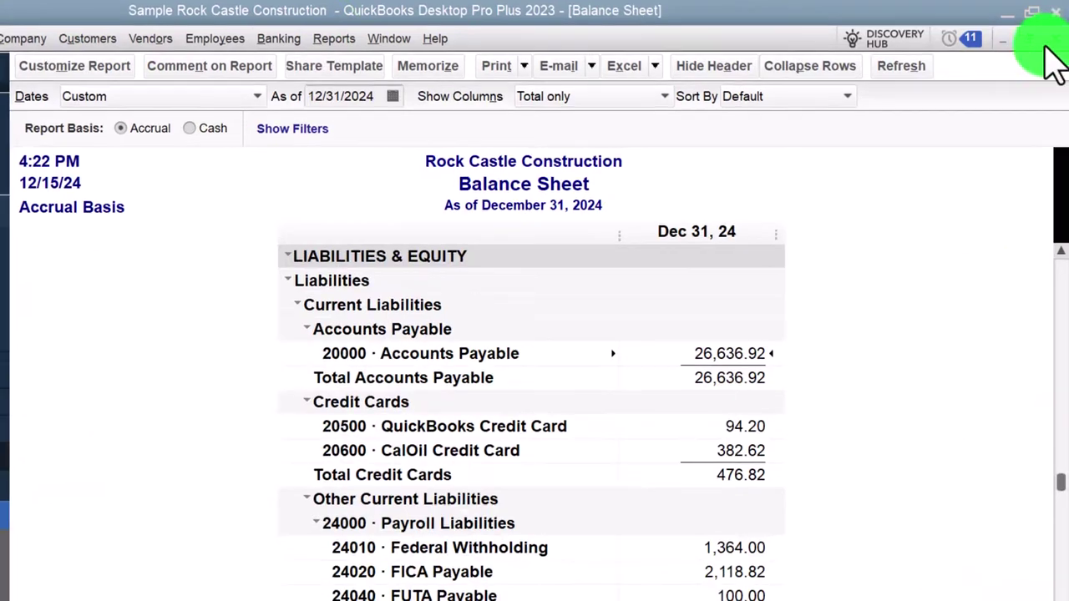
scroll(560, 418, up, 5)
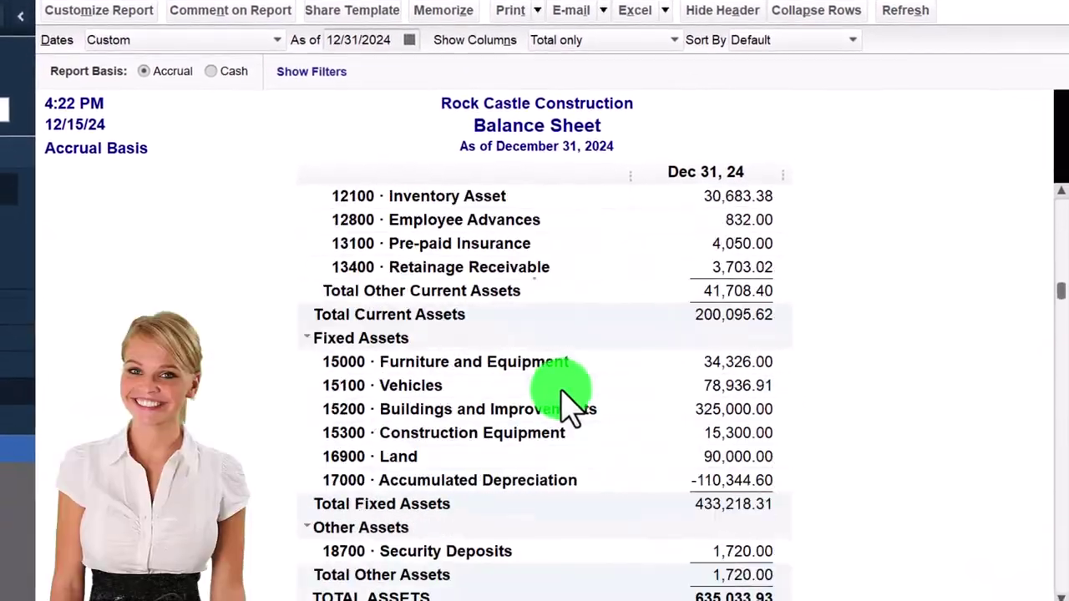
scroll(563, 408, up, 3)
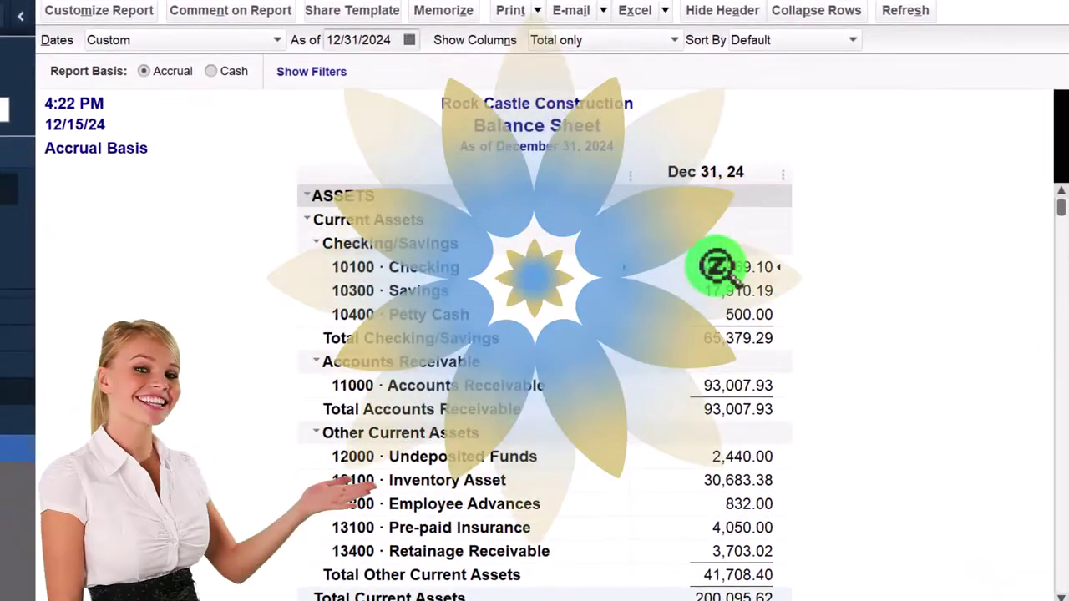
double_click(716, 267)
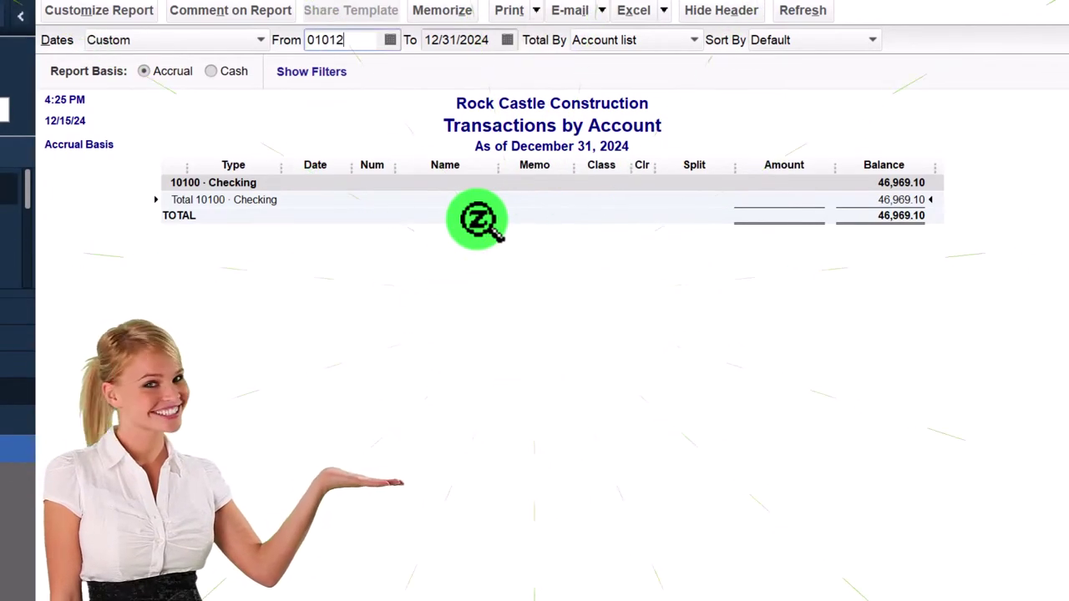
key(Tab)
key(Tab)
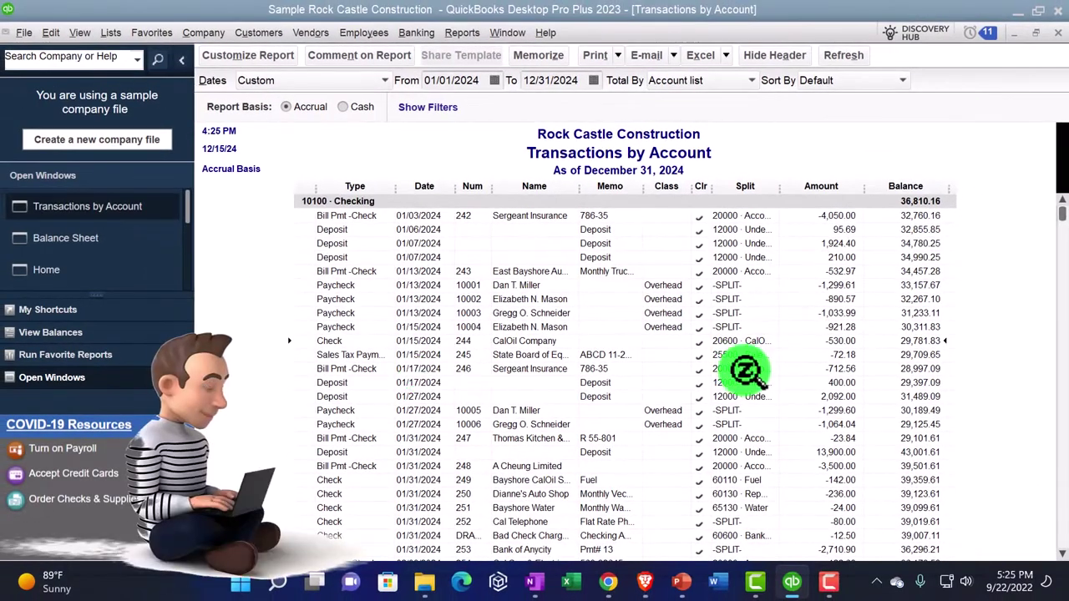
double_click(831, 343)
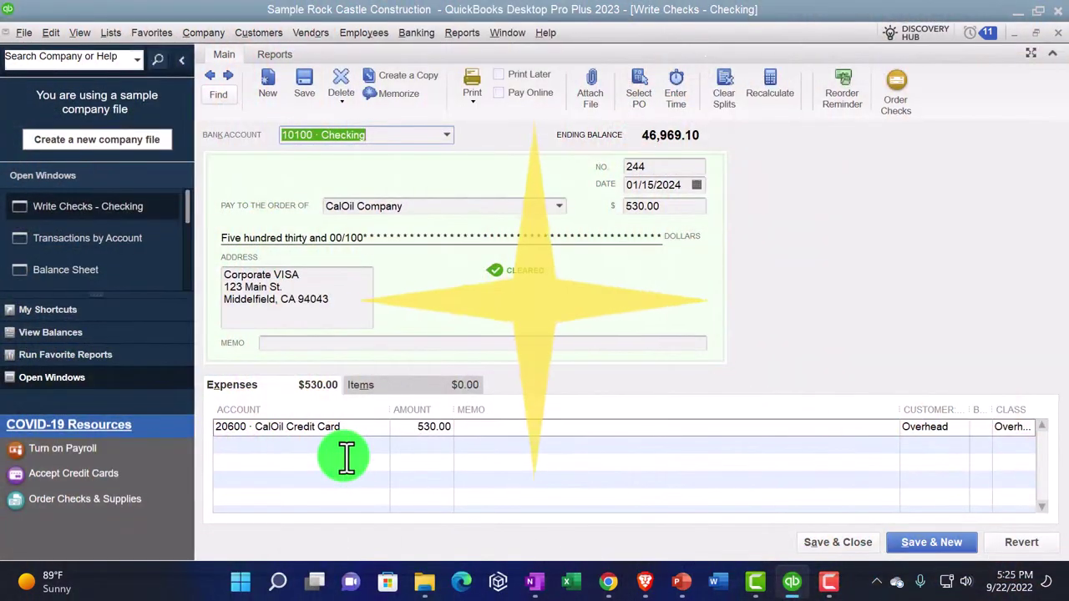
click(1054, 37)
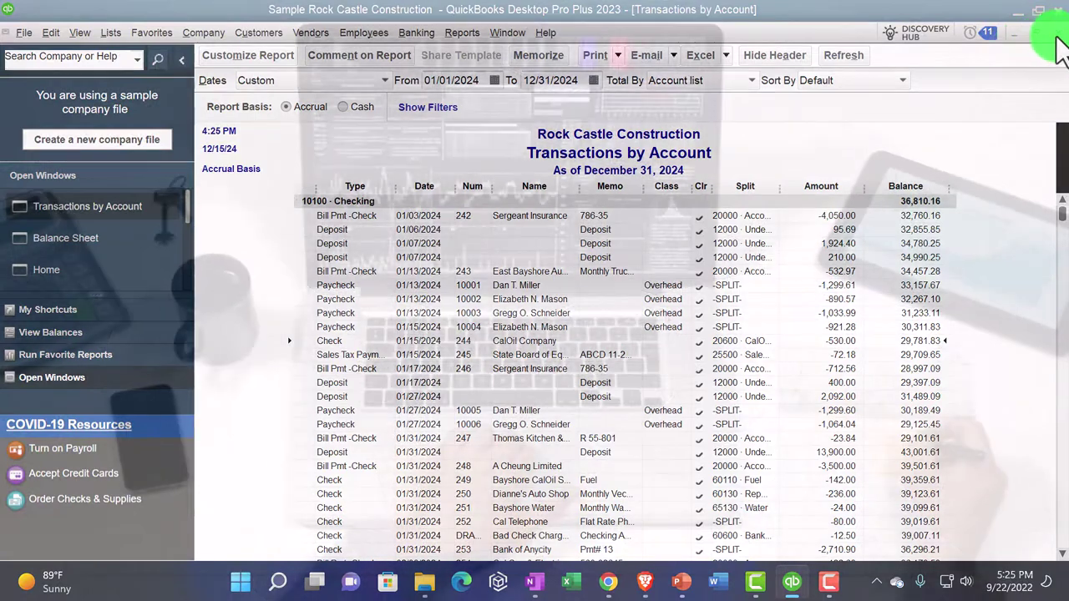
click(1056, 37)
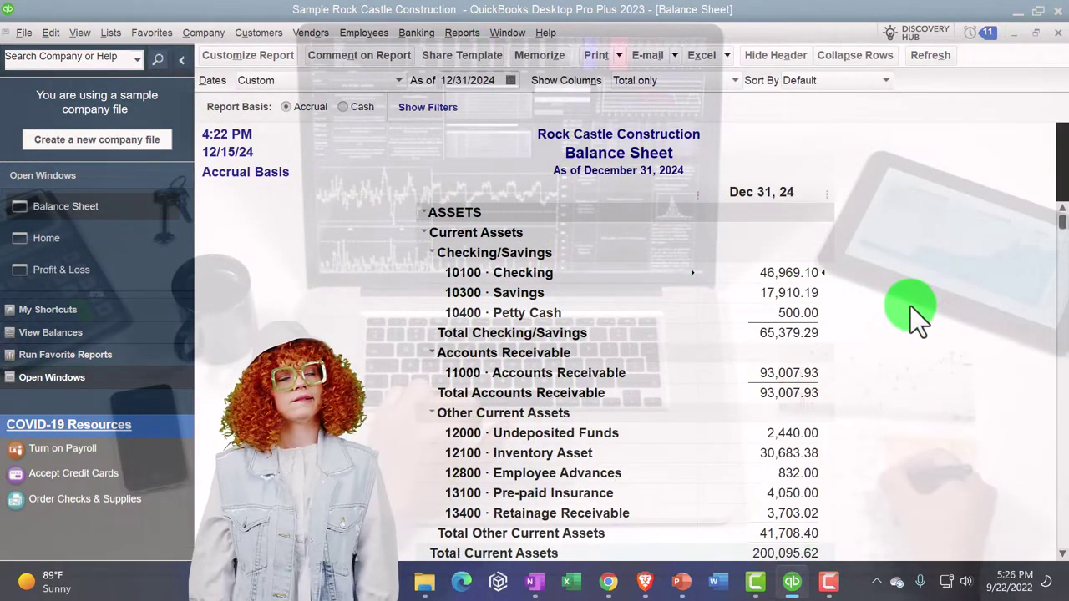
scroll(904, 349, down, 3)
scroll(904, 349, down, 7)
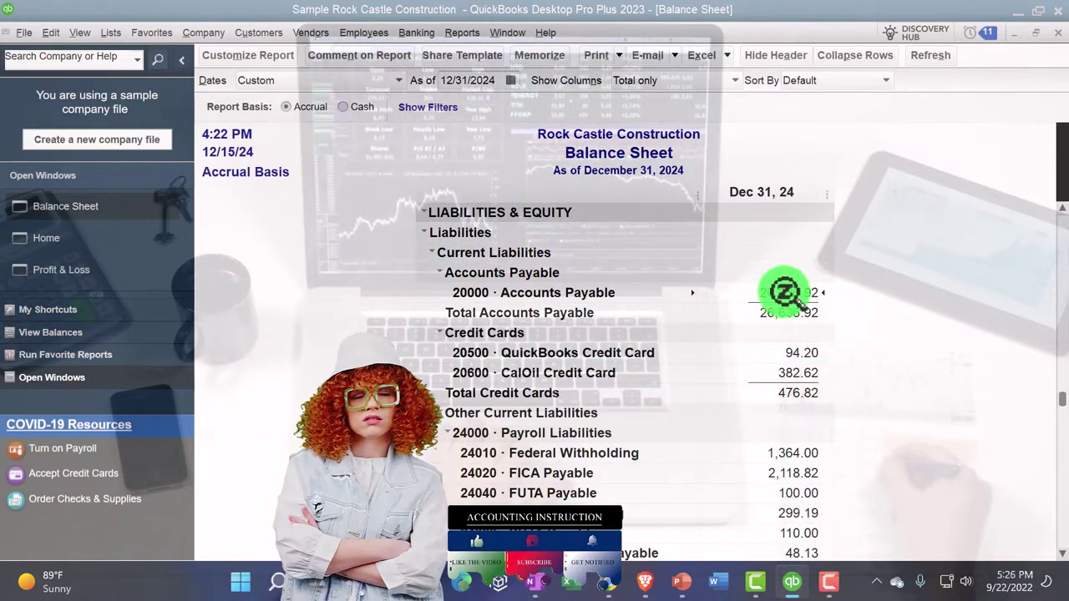
double_click(785, 292)
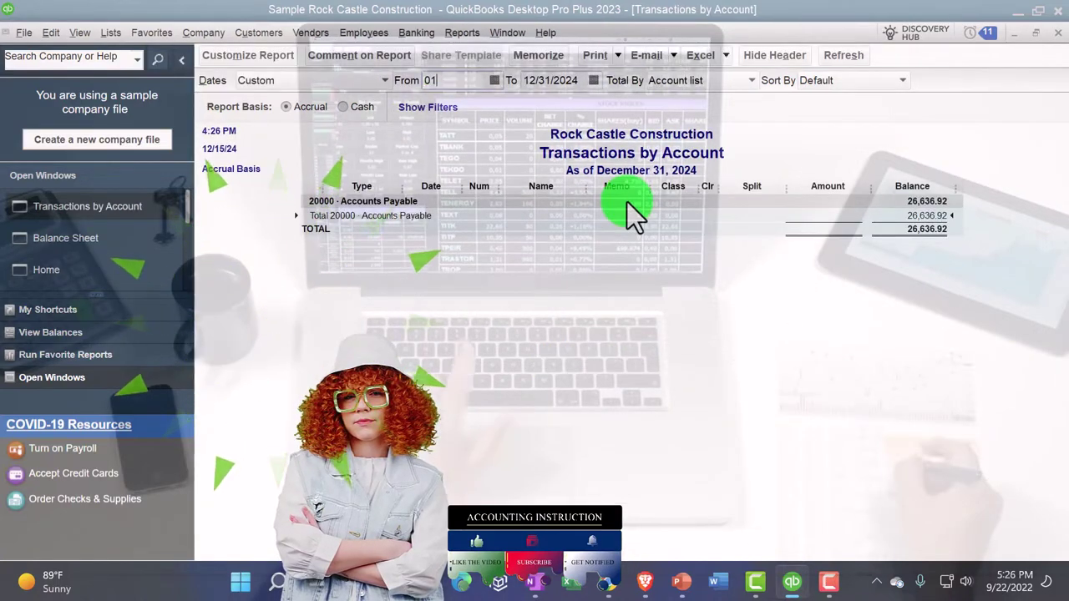
text(01/01/2024)
key(Tab)
key(Tab)
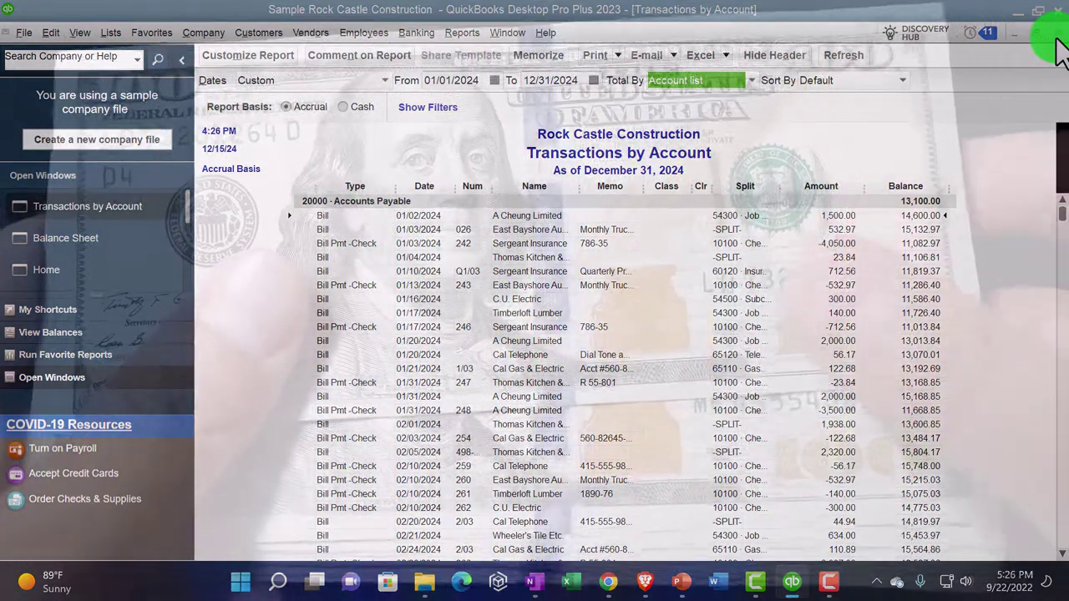
click(1057, 35)
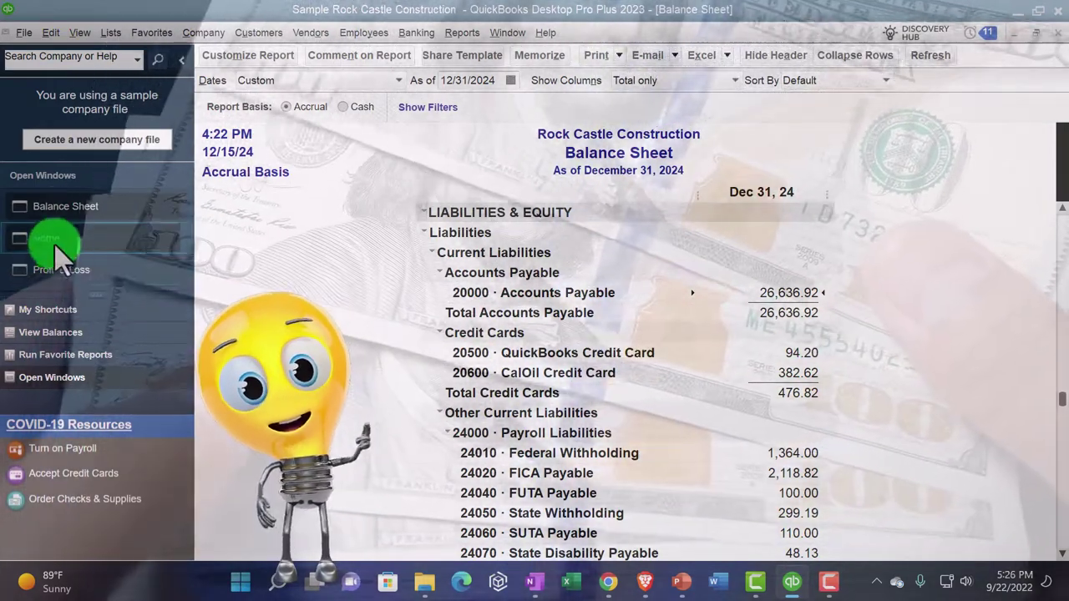
Step: Review the Pay Bills list showing 23,177.72 due and close it without paying
click(55, 241)
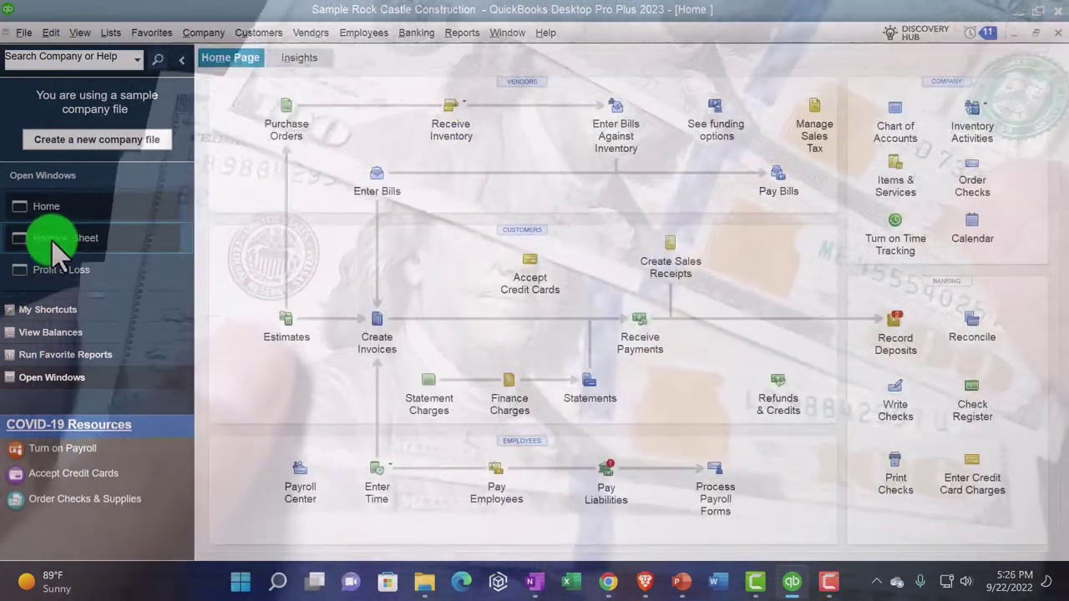
click(768, 193)
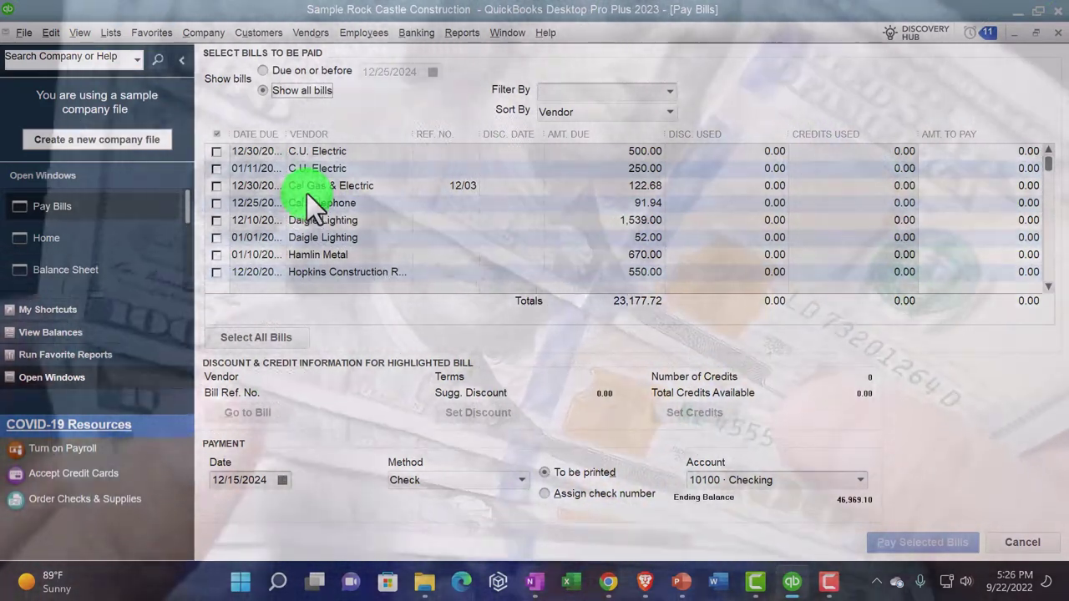
scroll(312, 173, down, 8)
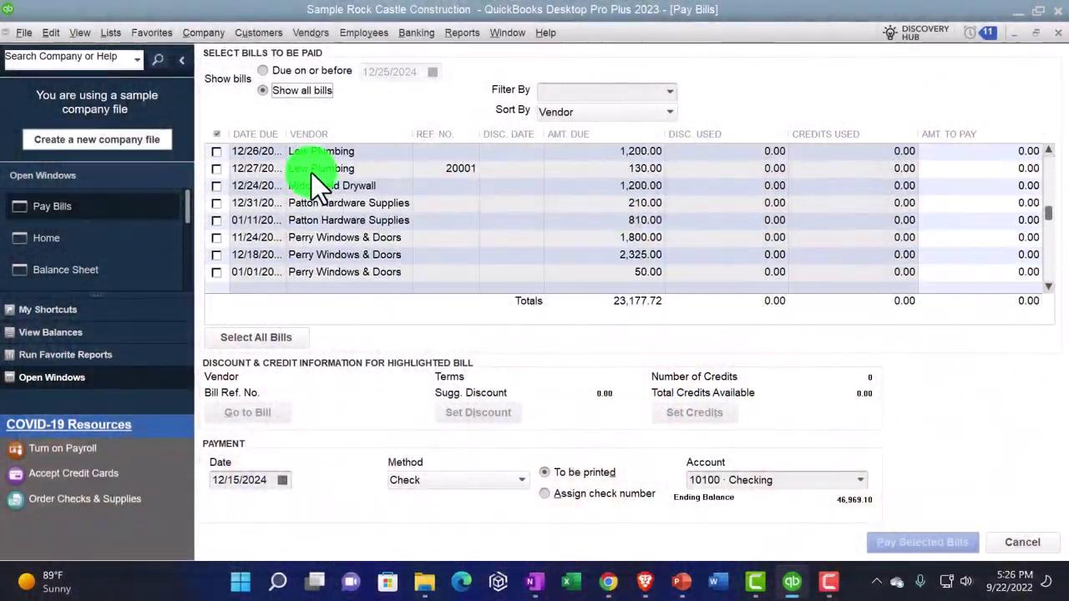
scroll(311, 173, down, 1)
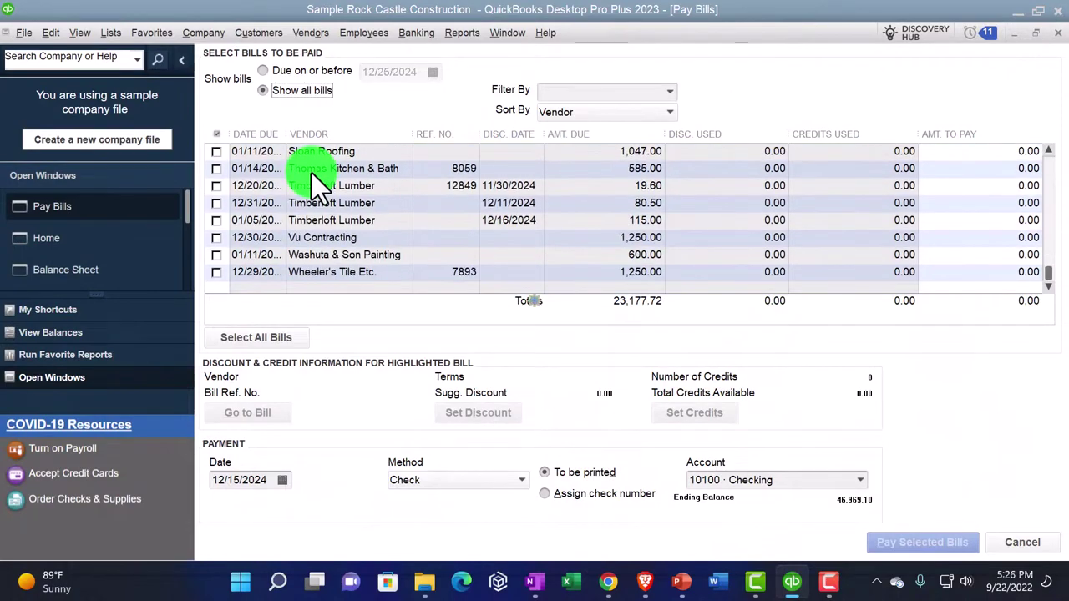
scroll(309, 196, up, 7)
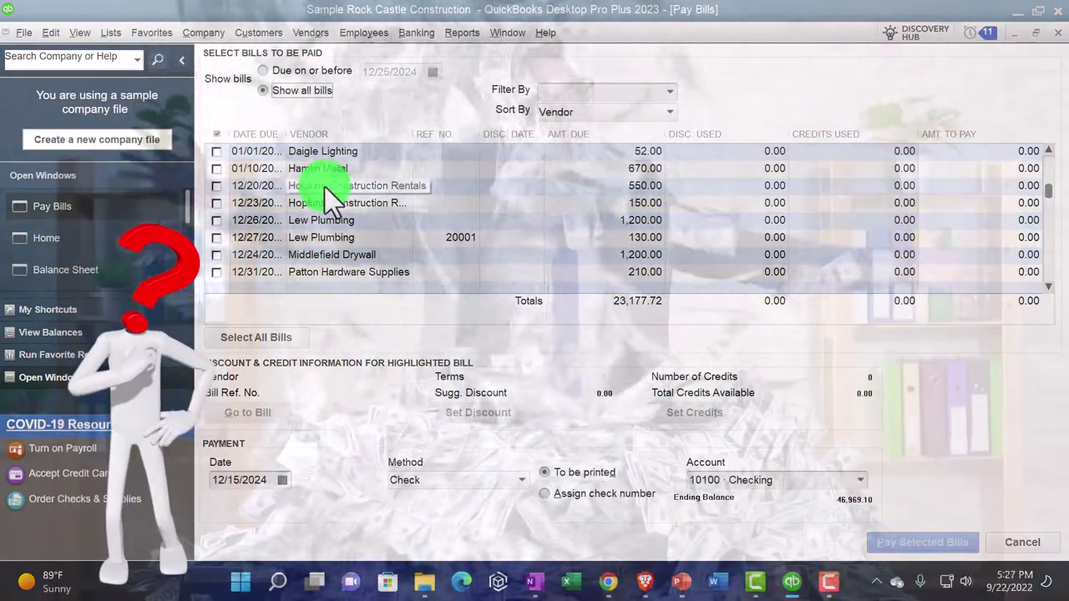
click(1054, 35)
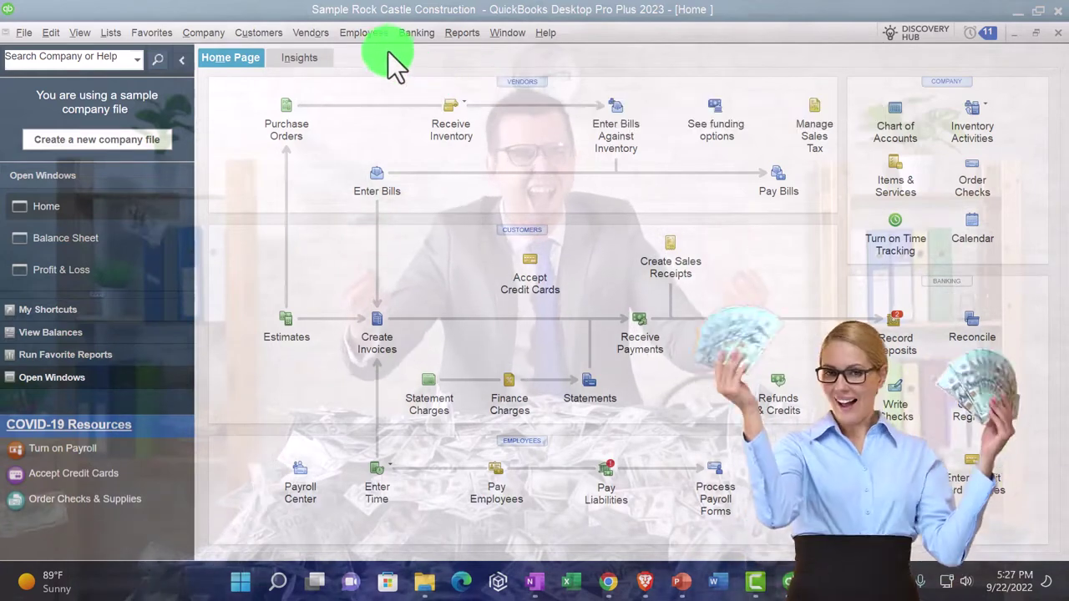
Step: Open the Vendor Center, collapse the icon bar, widen the vendor list, and show Bills transactions
click(315, 38)
click(316, 49)
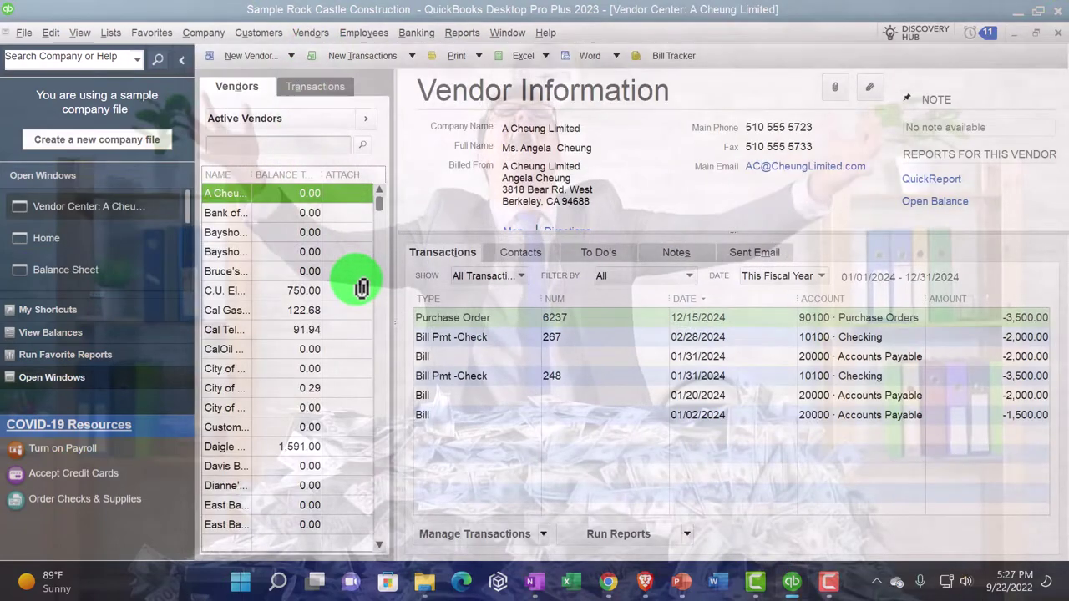
click(184, 63)
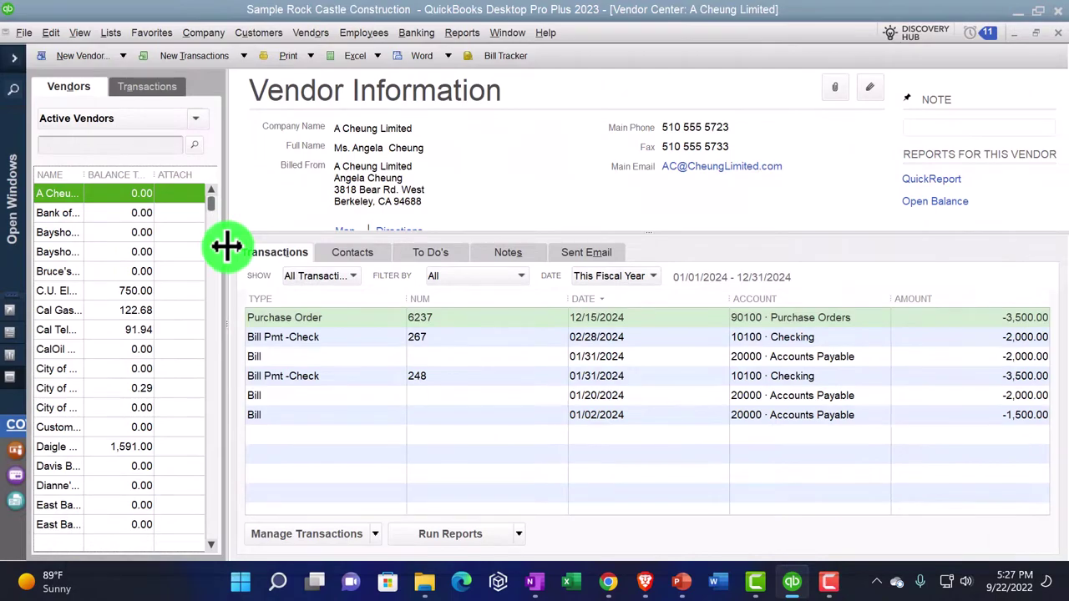
drag(226, 246, 266, 245)
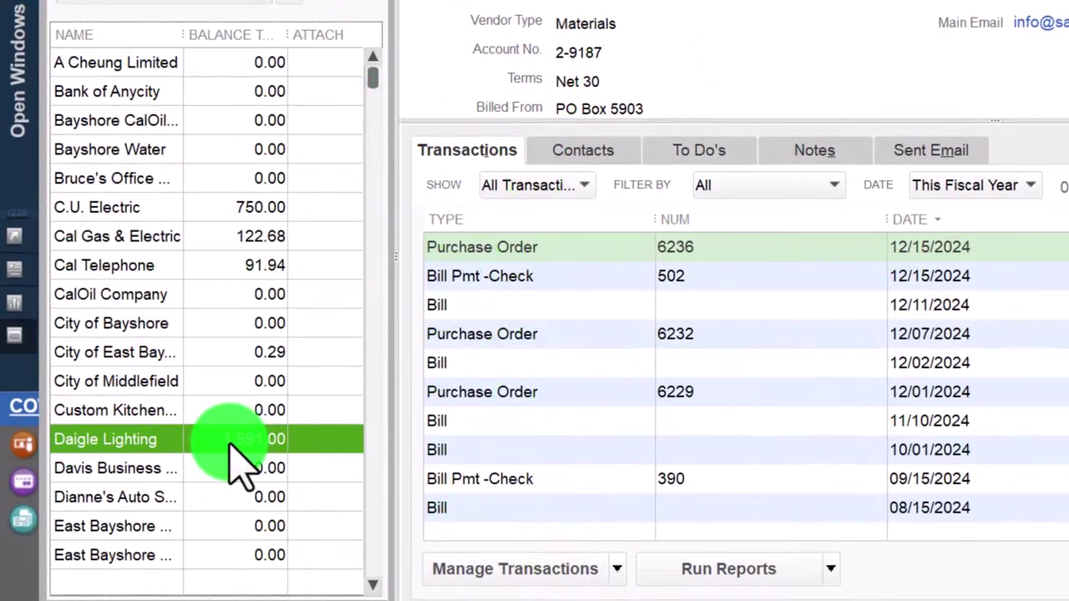
scroll(696, 394, down, 1)
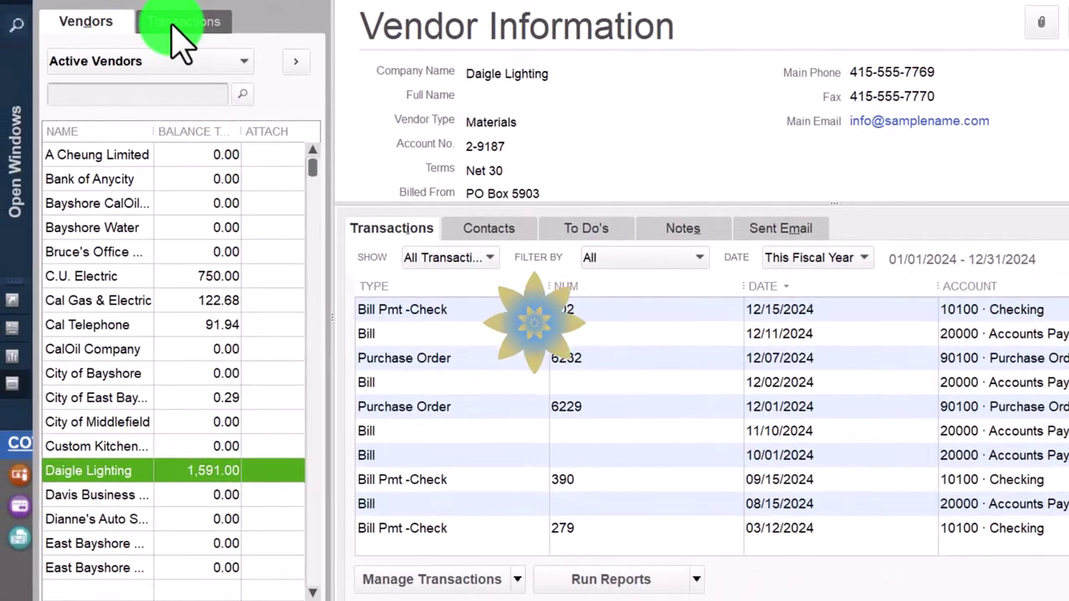
click(179, 22)
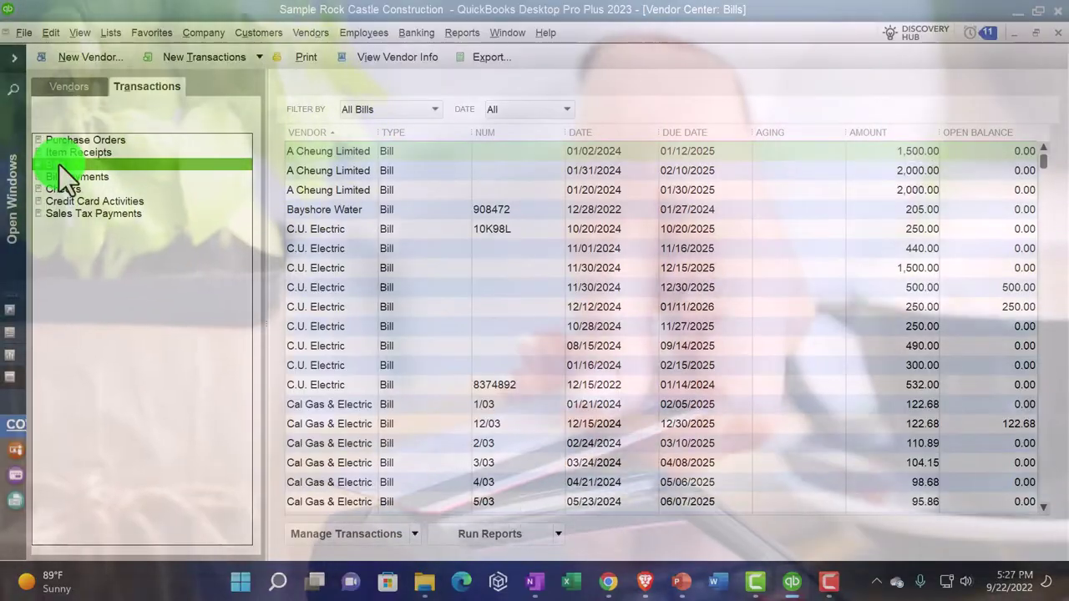
Step: Filter vendor bills to Open Bills, then Overdue Bills, then back to All Bills
click(431, 109)
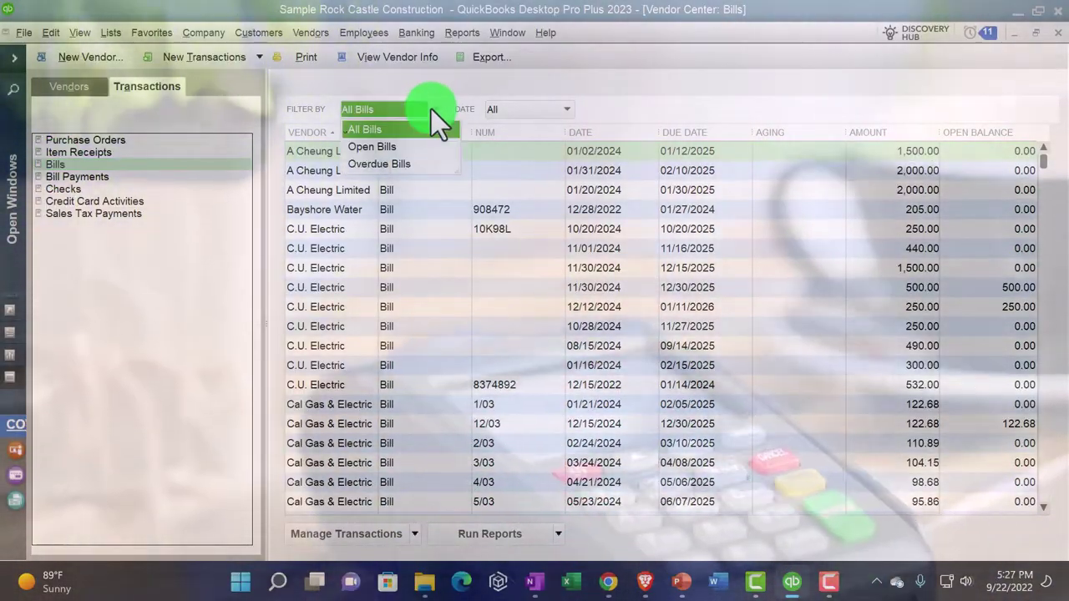
click(402, 125)
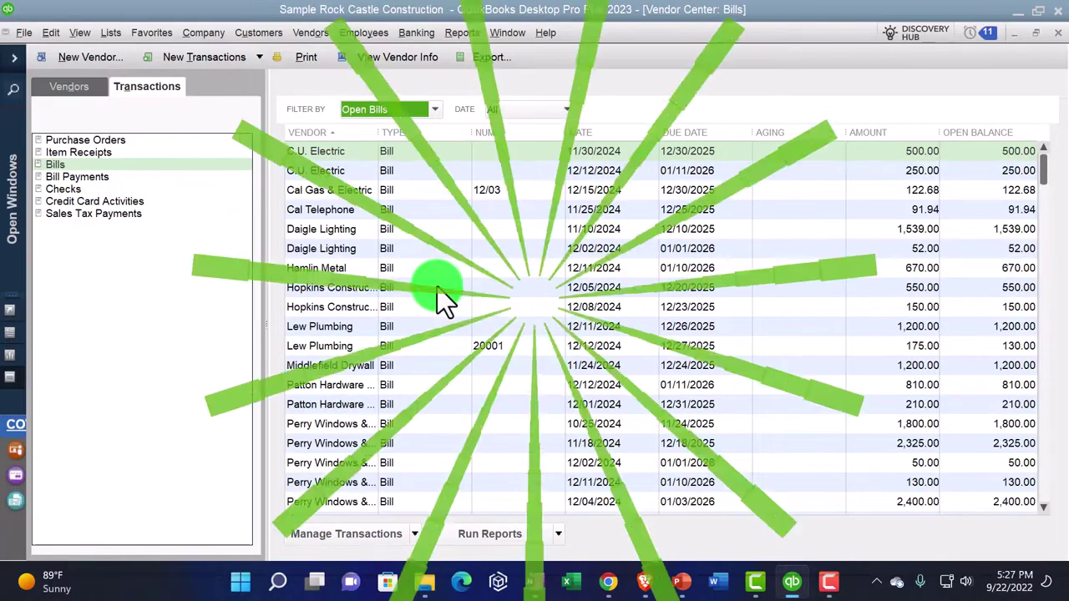
scroll(436, 287, down, 4)
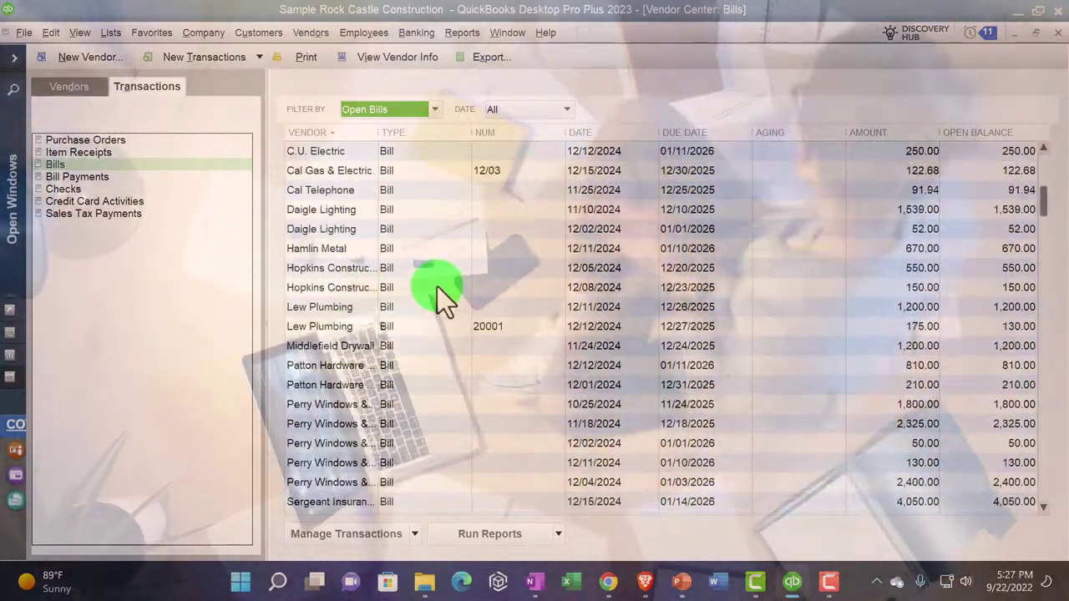
scroll(437, 287, up, 1)
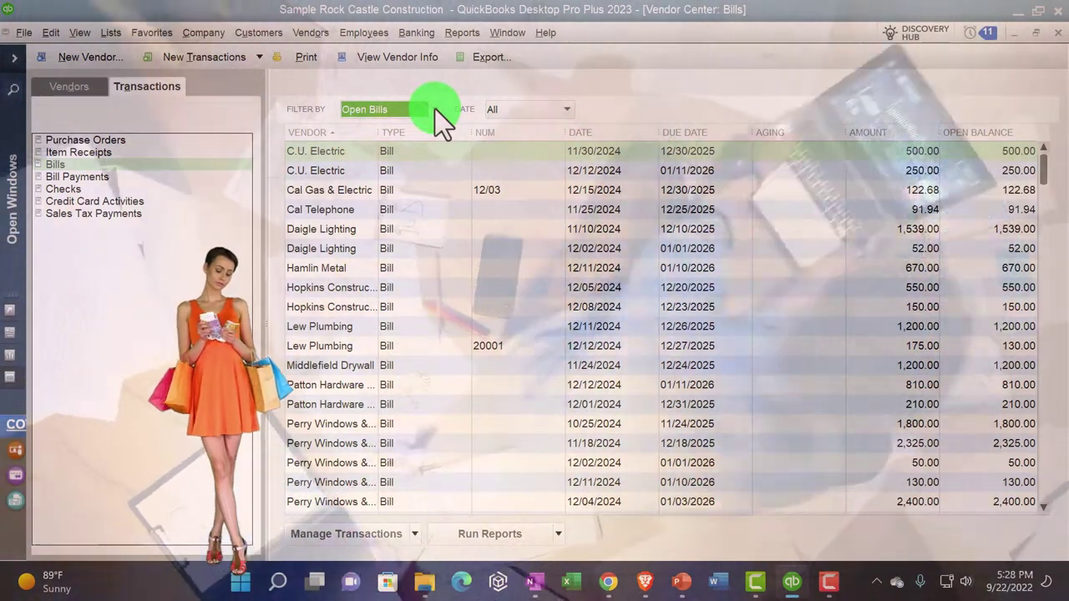
click(435, 109)
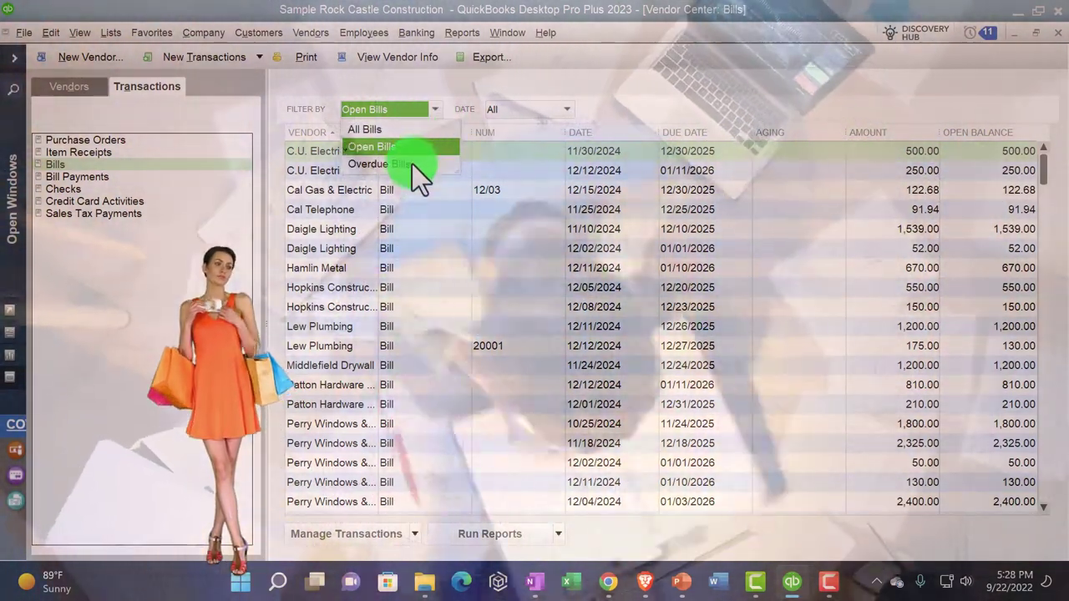
click(410, 166)
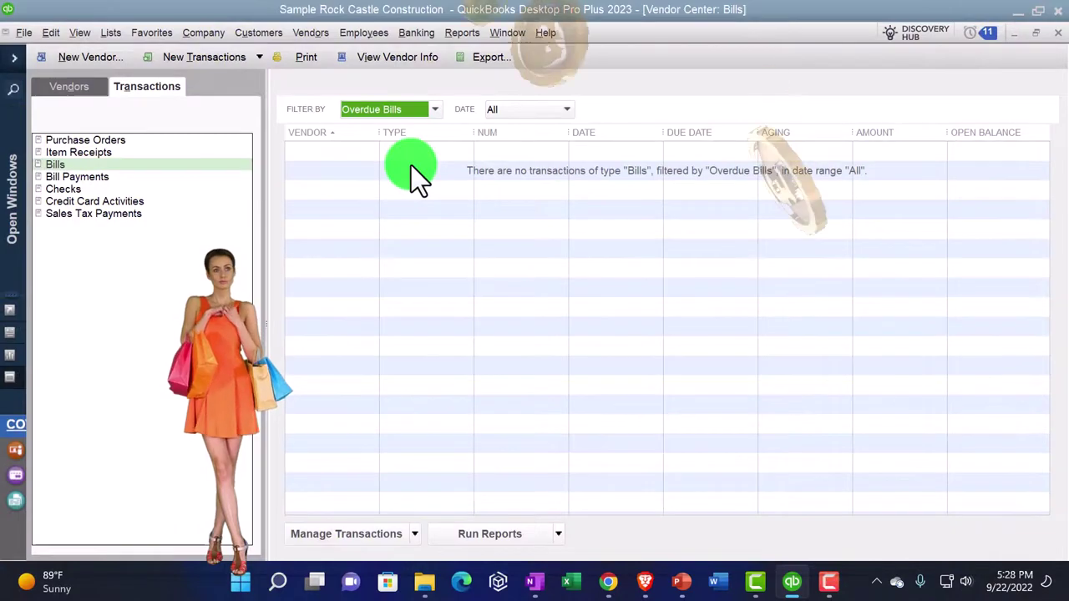
click(435, 111)
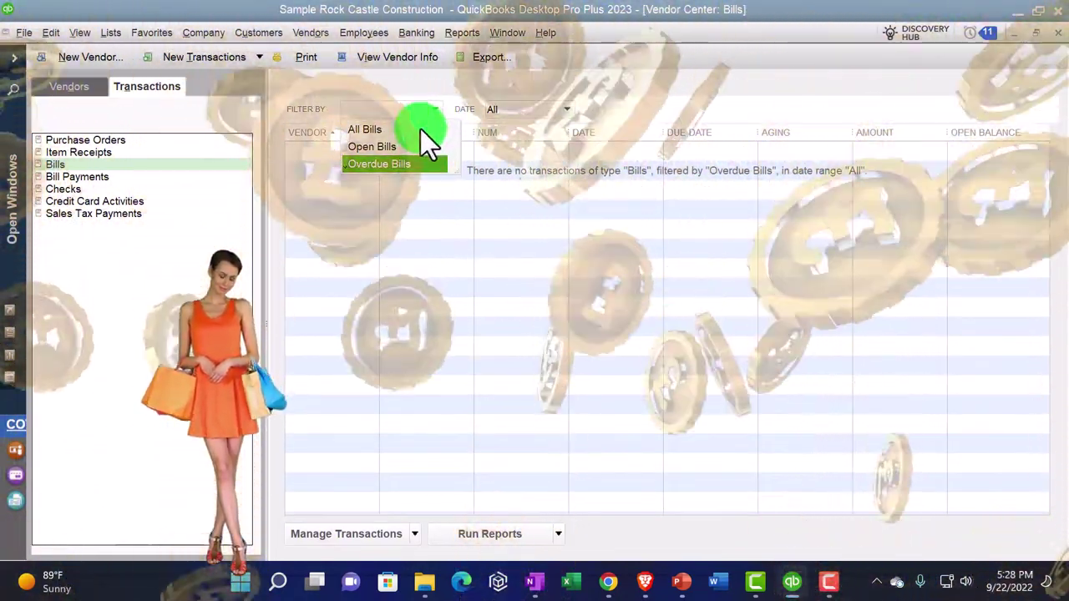
click(421, 129)
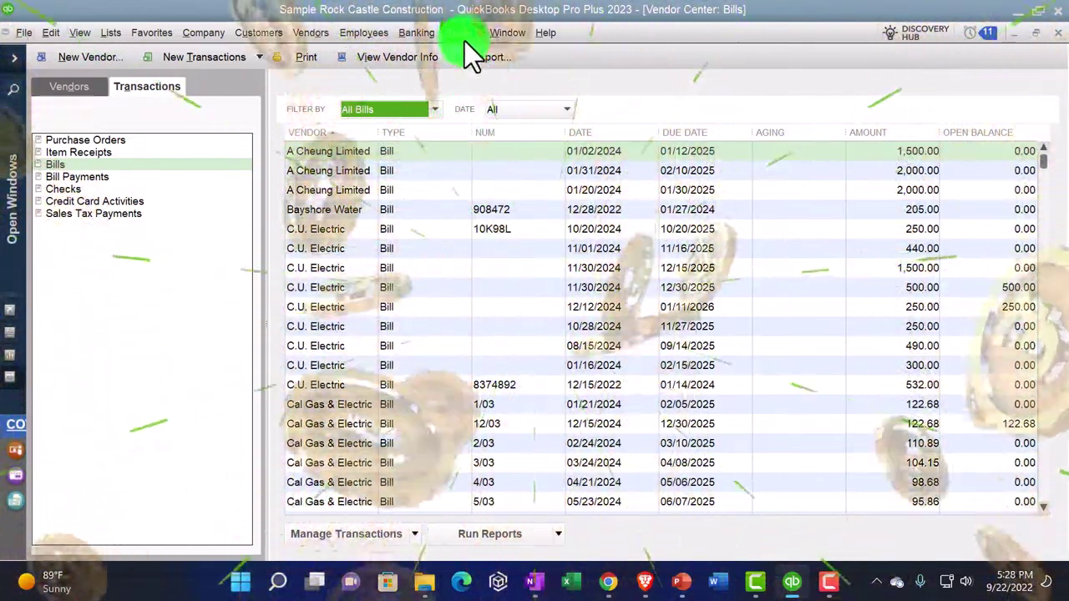
click(462, 35)
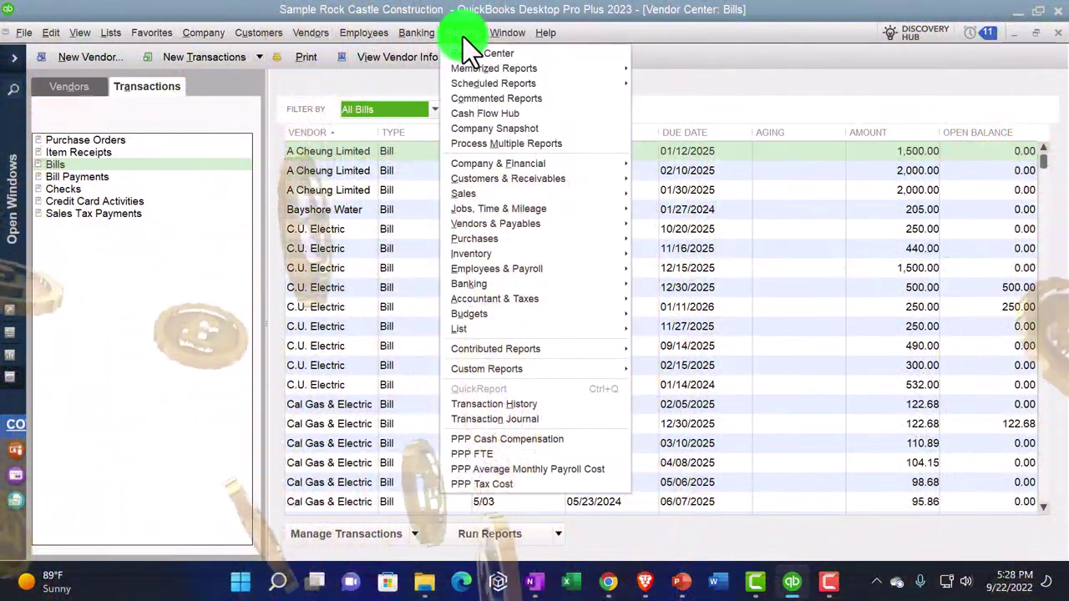
Step: Open the Vendor Balance Detail report and scroll down to its 26,636.92 total
mouse_move(506, 223)
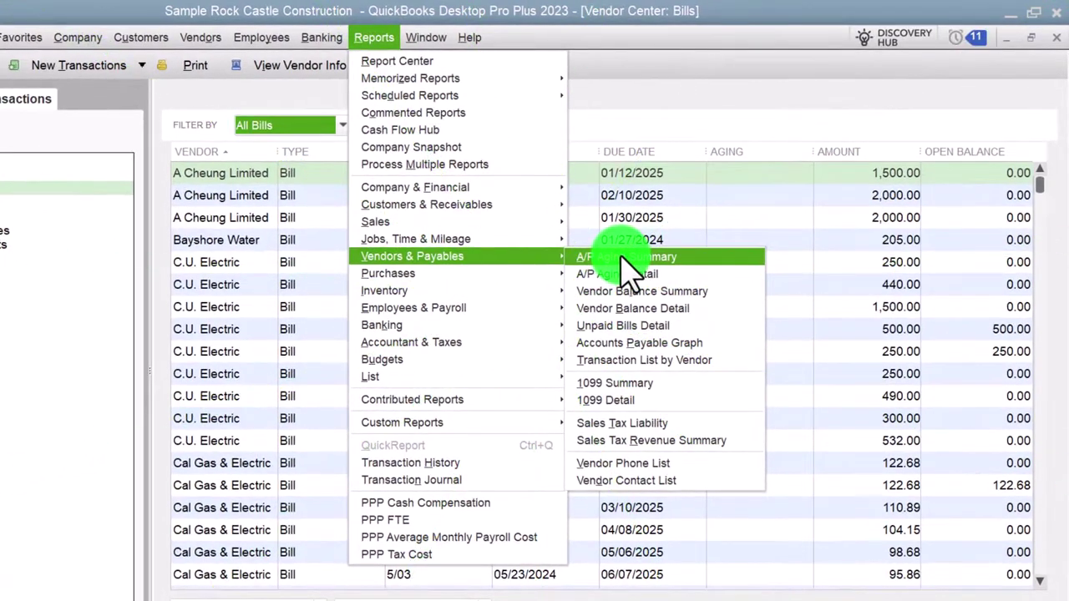
click(636, 310)
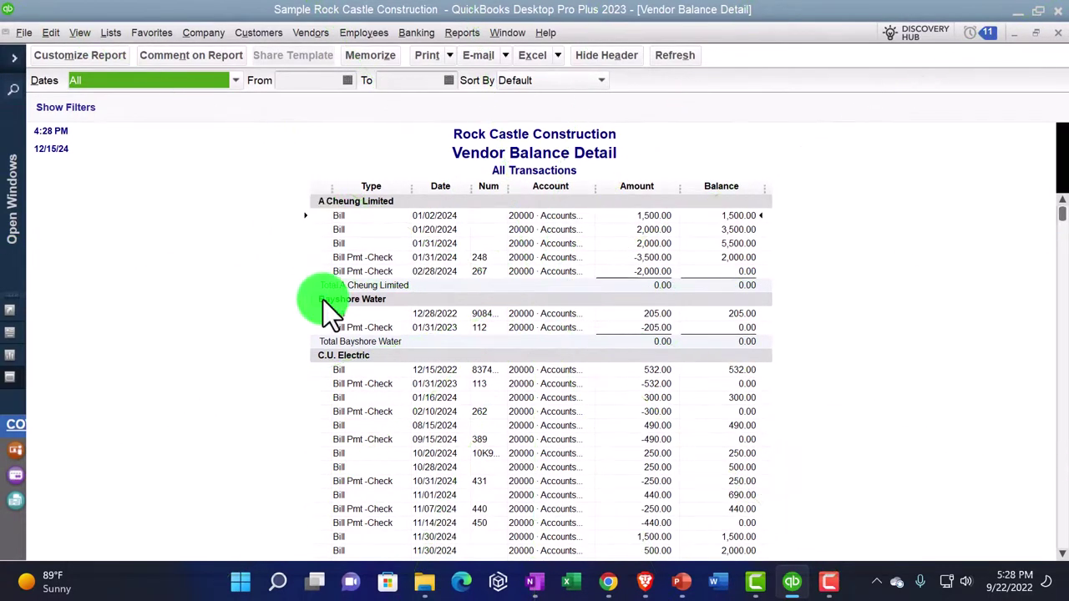
scroll(331, 349, down, 3)
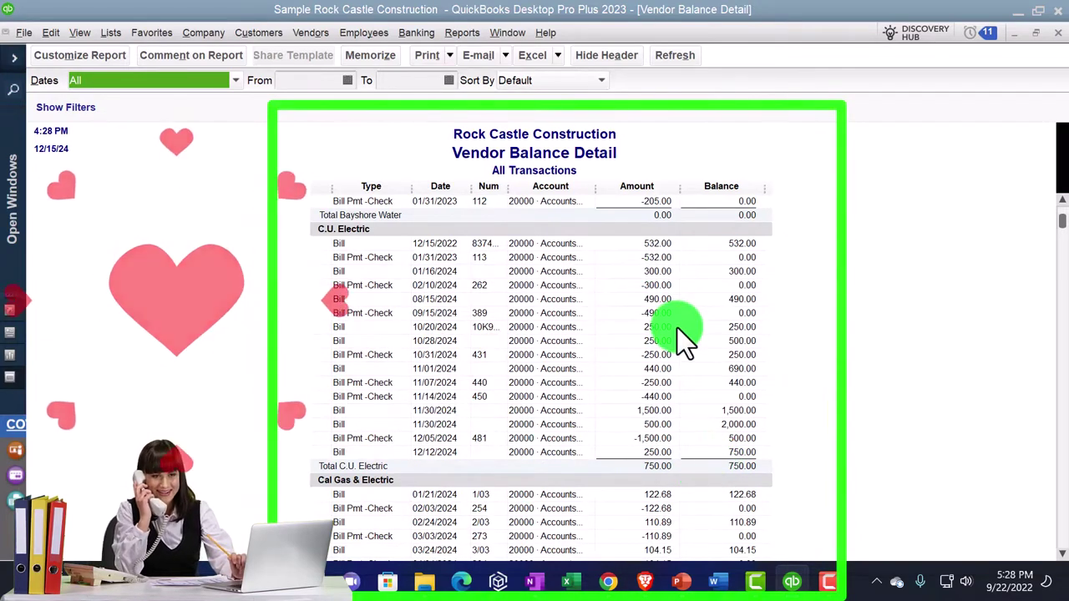
drag(1062, 230, 1062, 558)
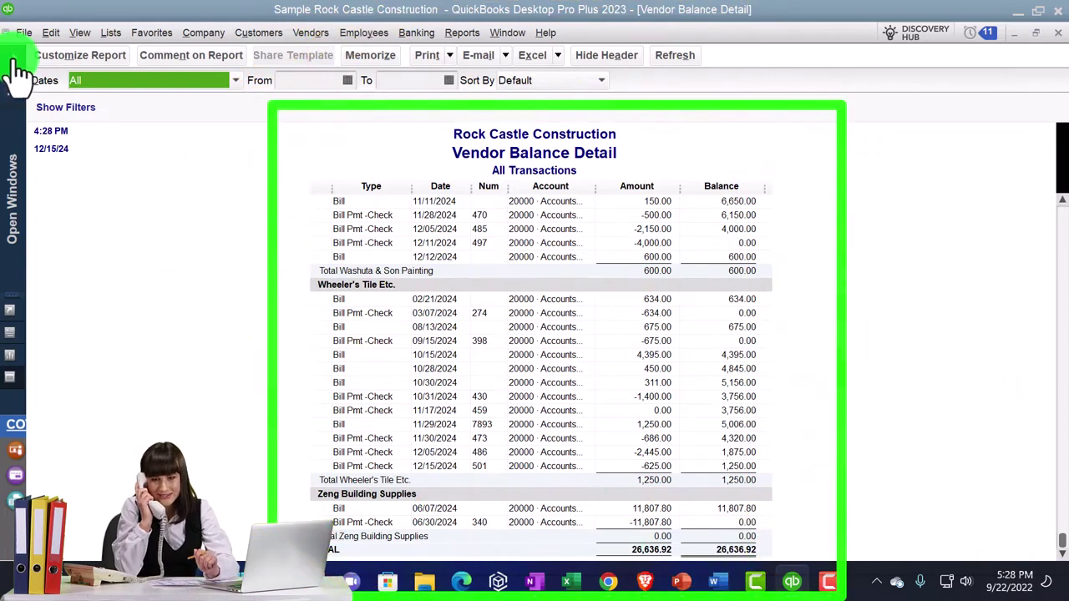
Step: Expand the icon bar and switch to the Balance Sheet under Open Windows
click(14, 63)
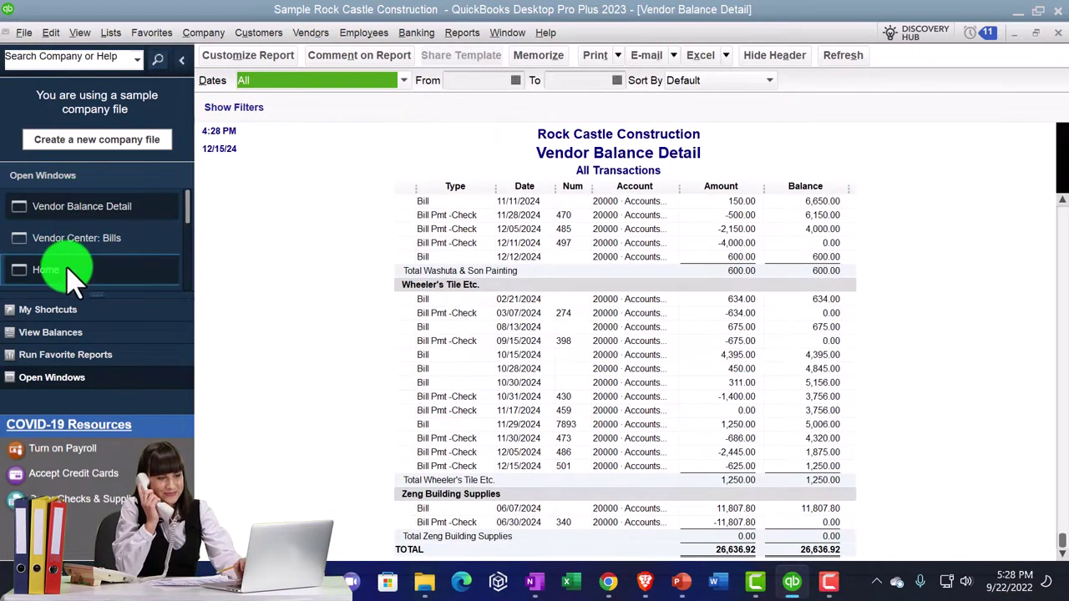
scroll(71, 267, down, 2)
click(67, 242)
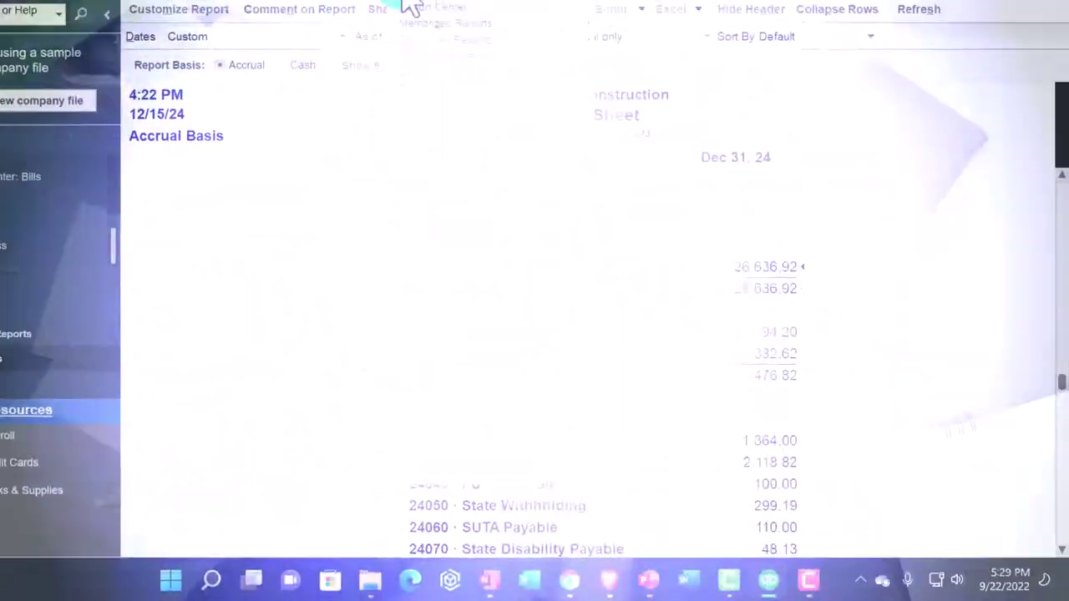
Step: Open the A/P Aging Summary dated 12/31/2024, then switch back to the Balance Sheet
click(457, 32)
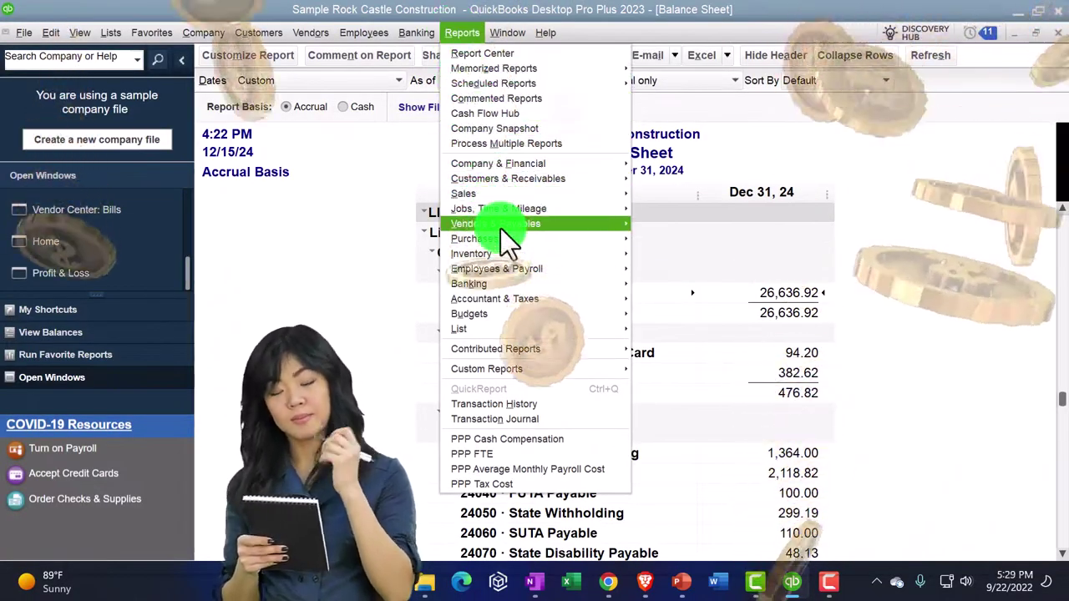
mouse_move(500, 228)
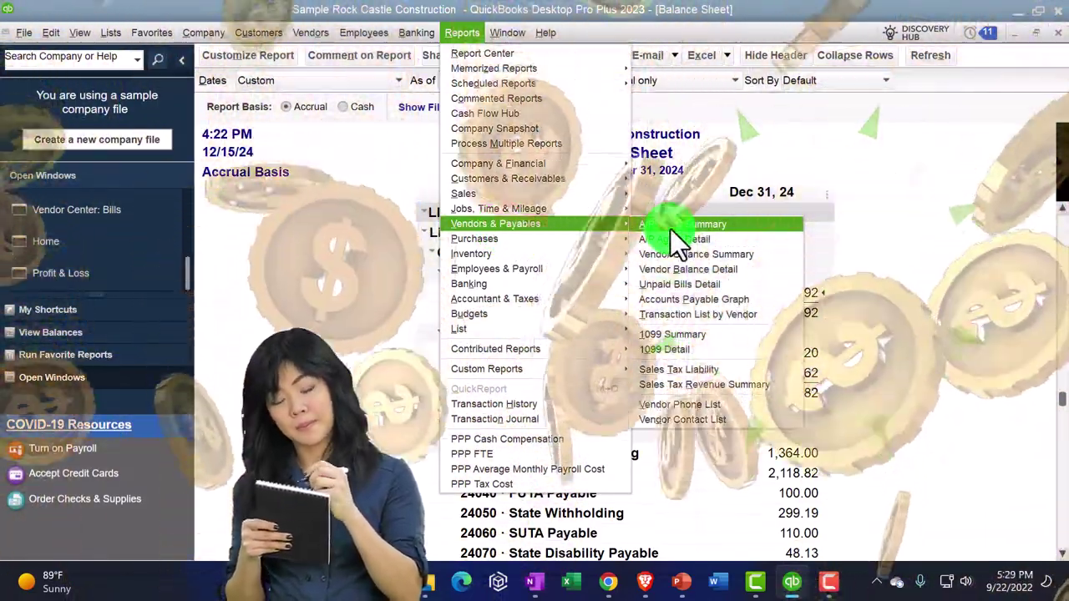
click(671, 225)
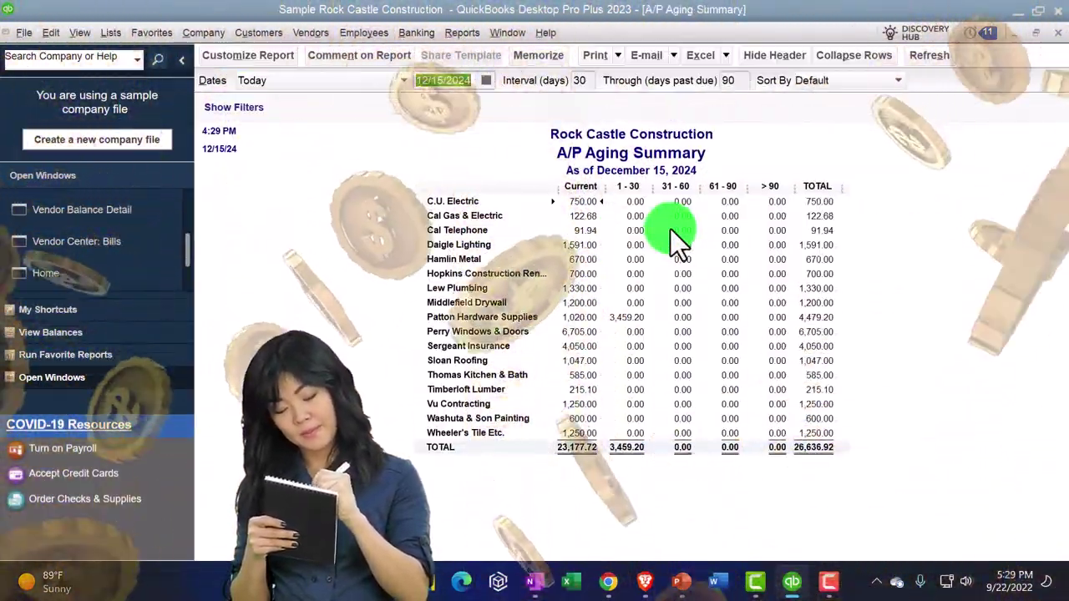
text(12/3)
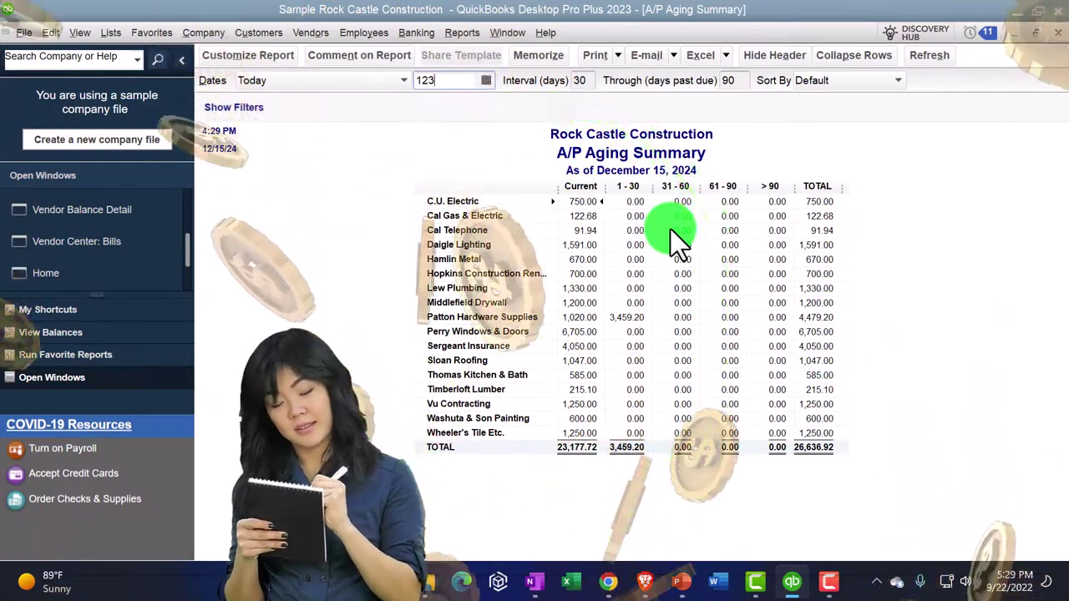
text(1/2)
key(Tab)
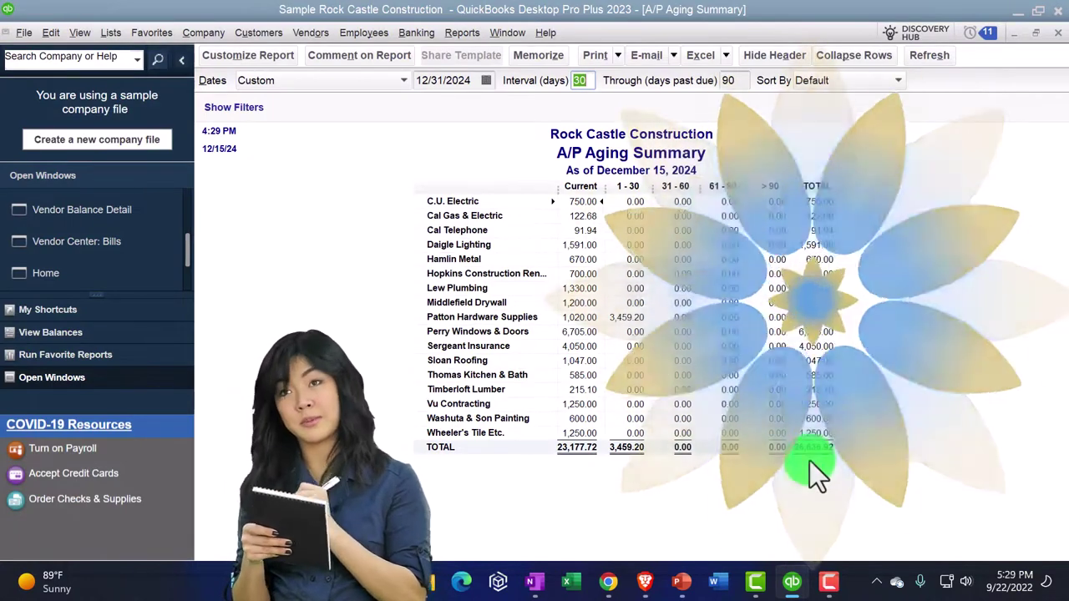
scroll(108, 238, down, 1)
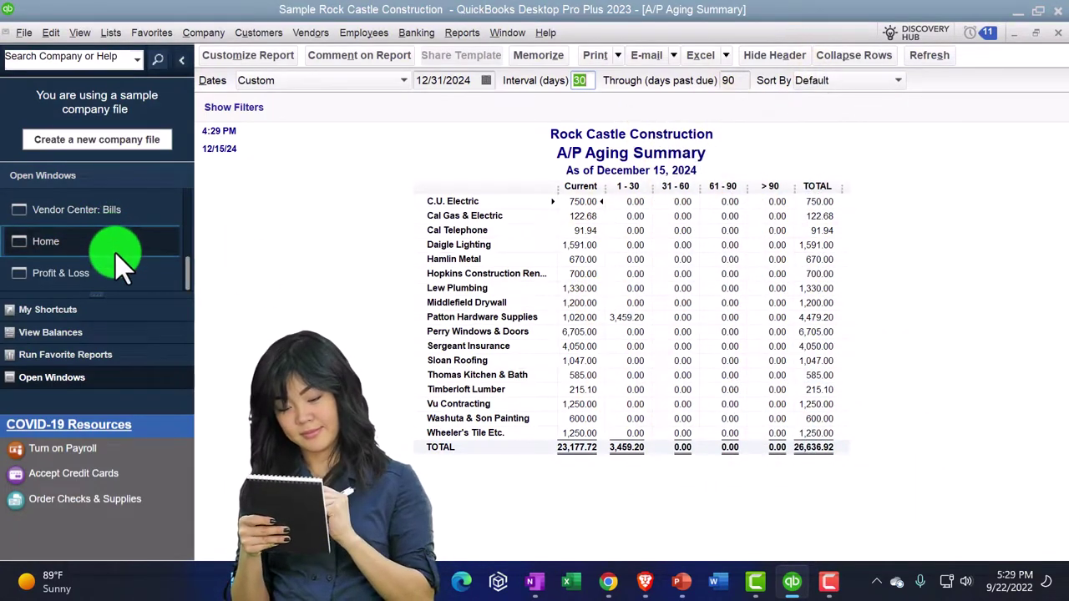
click(92, 248)
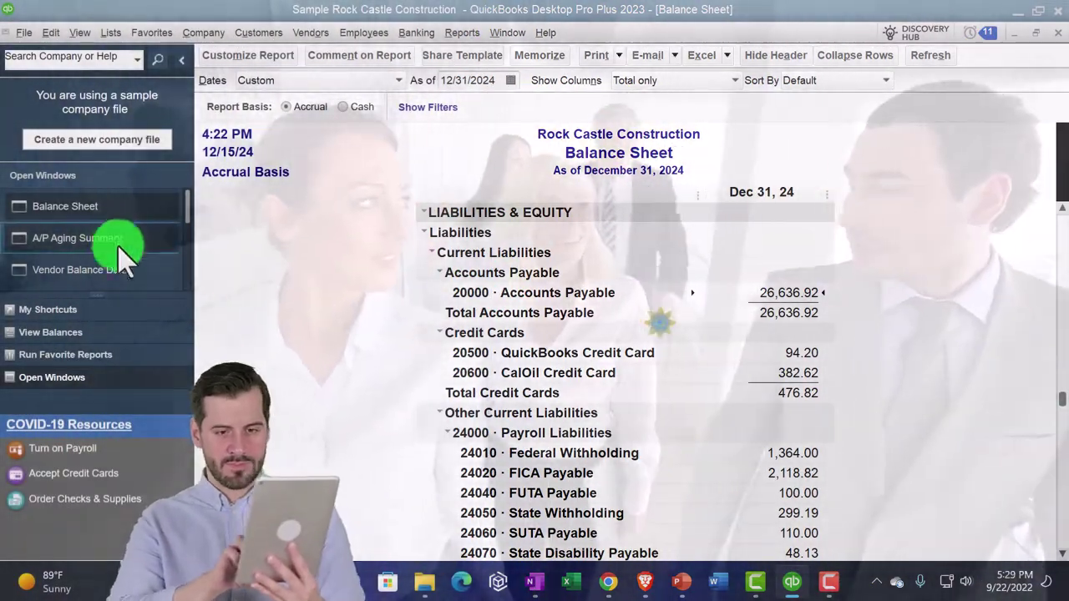
Step: Return to the Home page, collapse the icon bar, and reopen Pay Bills showing 23,177.72 due
scroll(109, 242, down, 3)
click(87, 242)
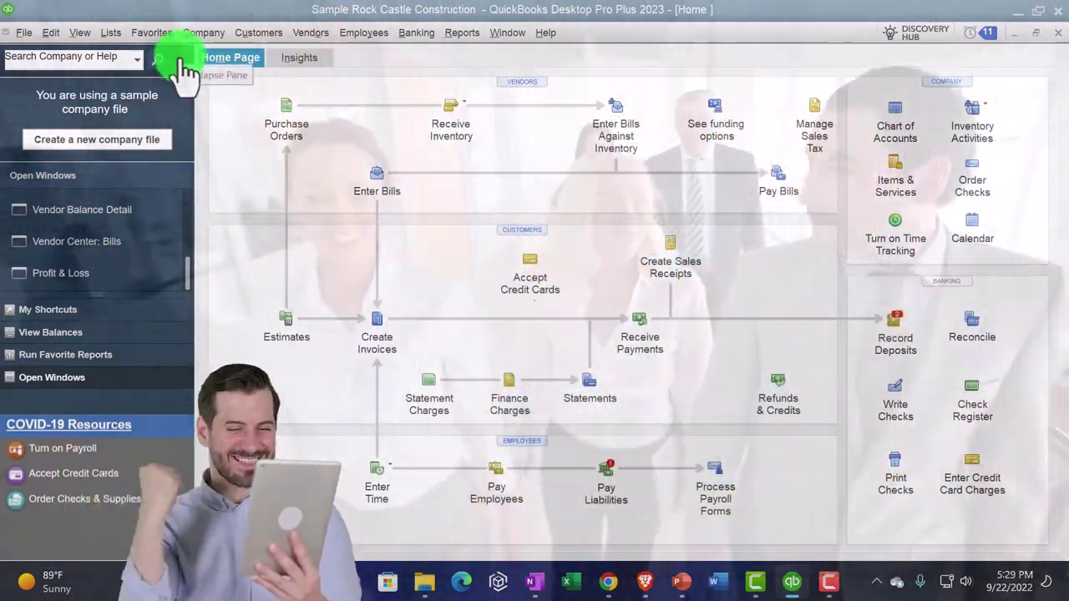
click(182, 60)
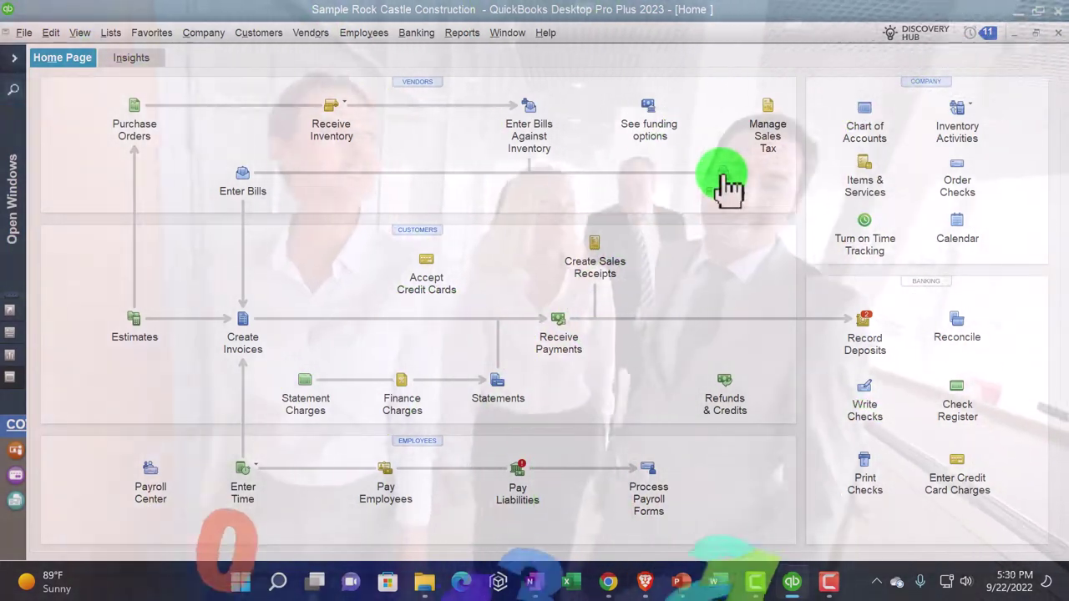
click(721, 175)
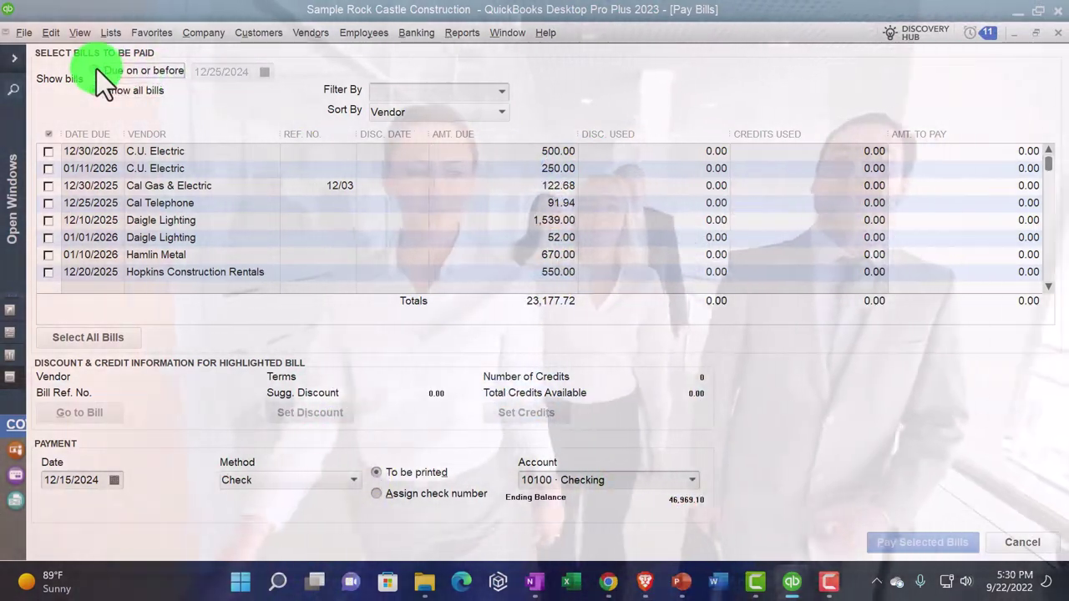
Step: Show all bills regardless of due date and filter the list by All vendors
click(96, 70)
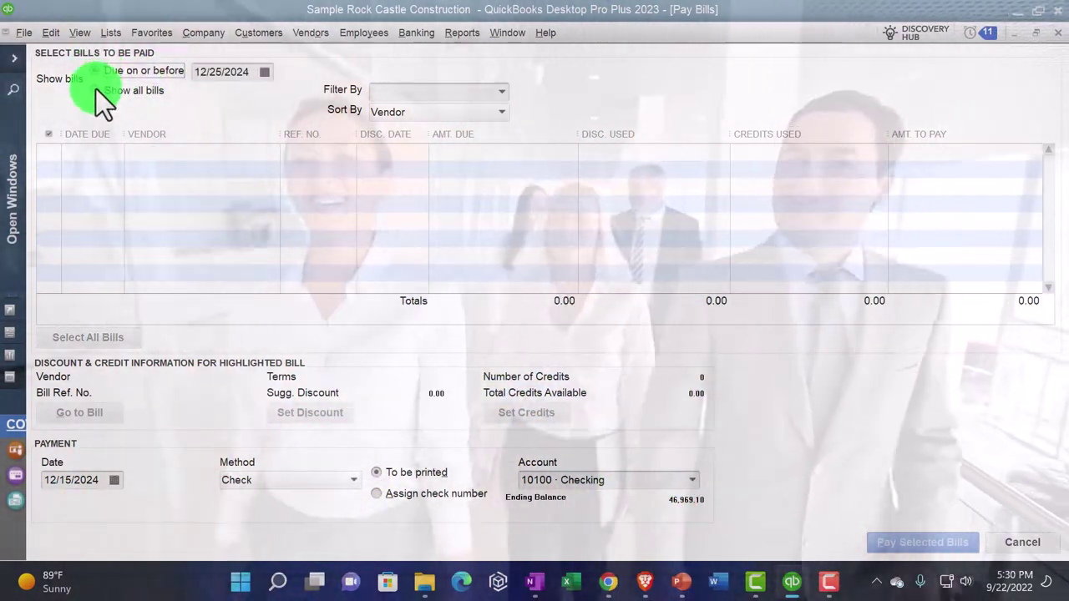
click(95, 89)
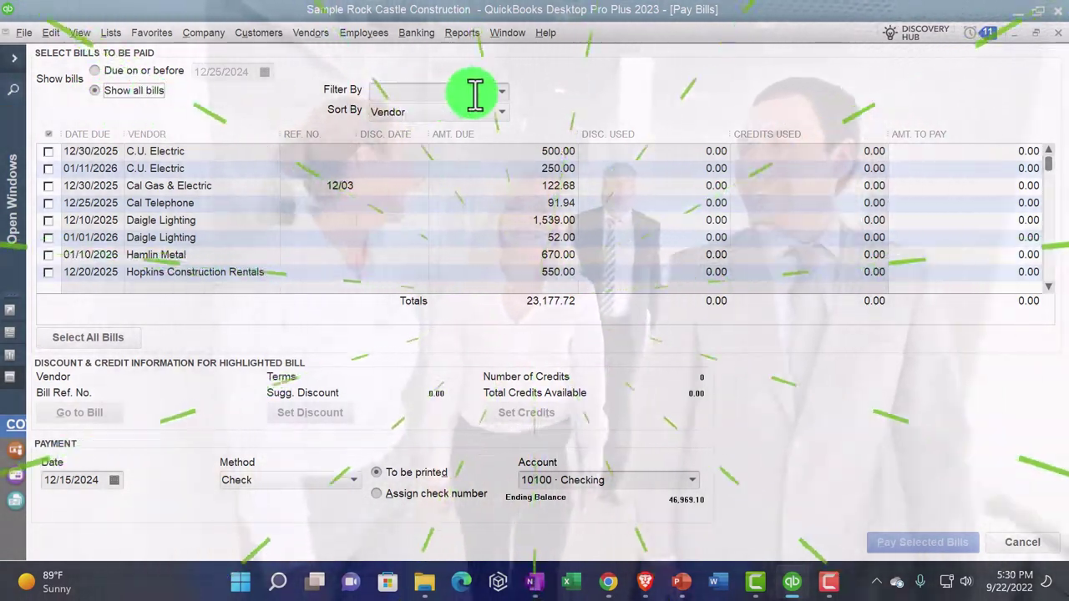
click(502, 93)
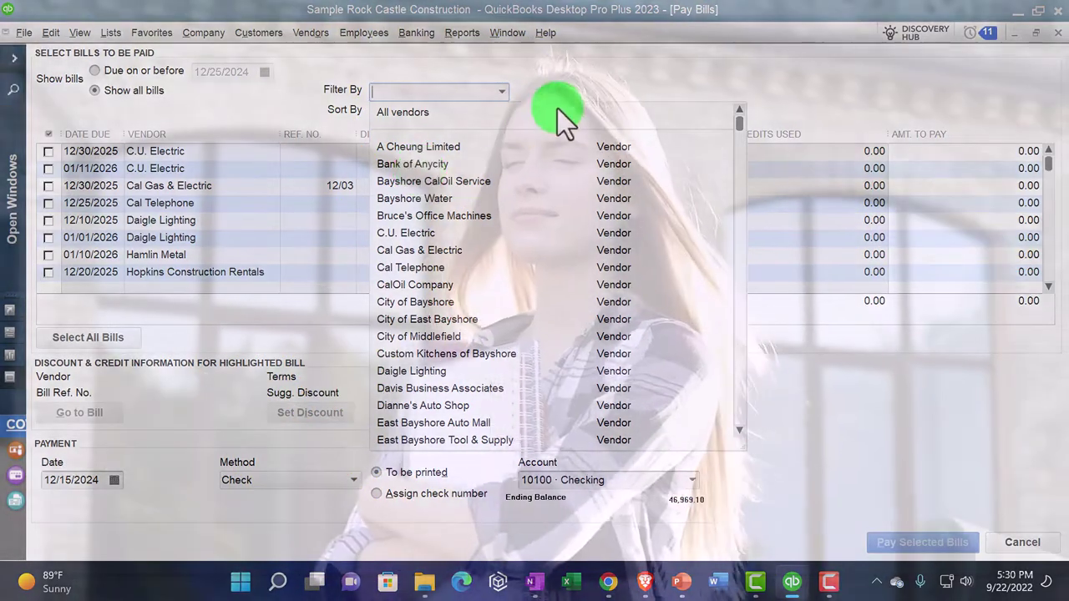
click(624, 81)
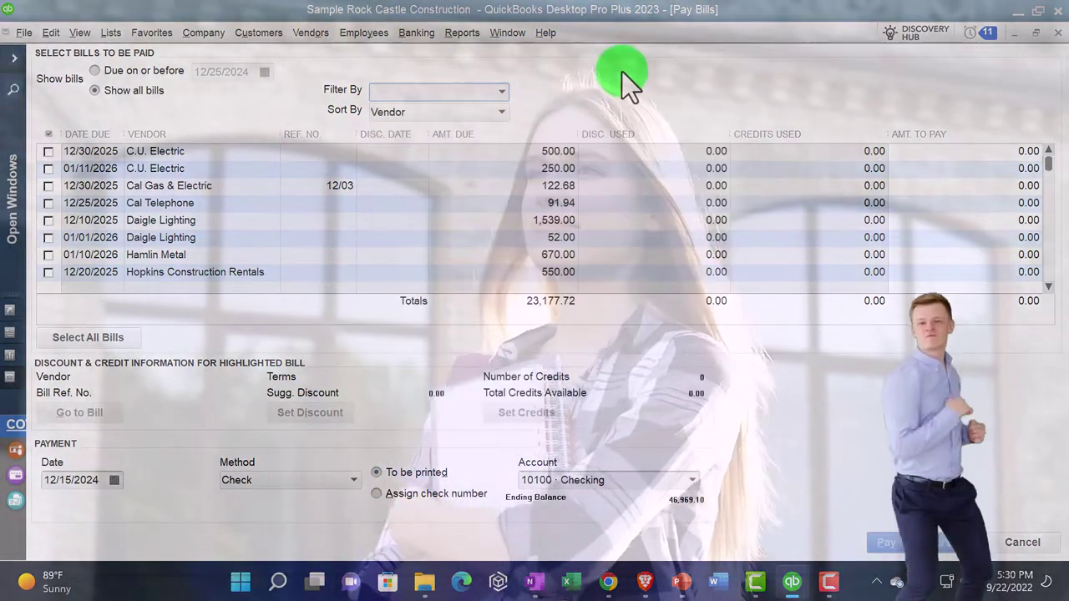
click(498, 113)
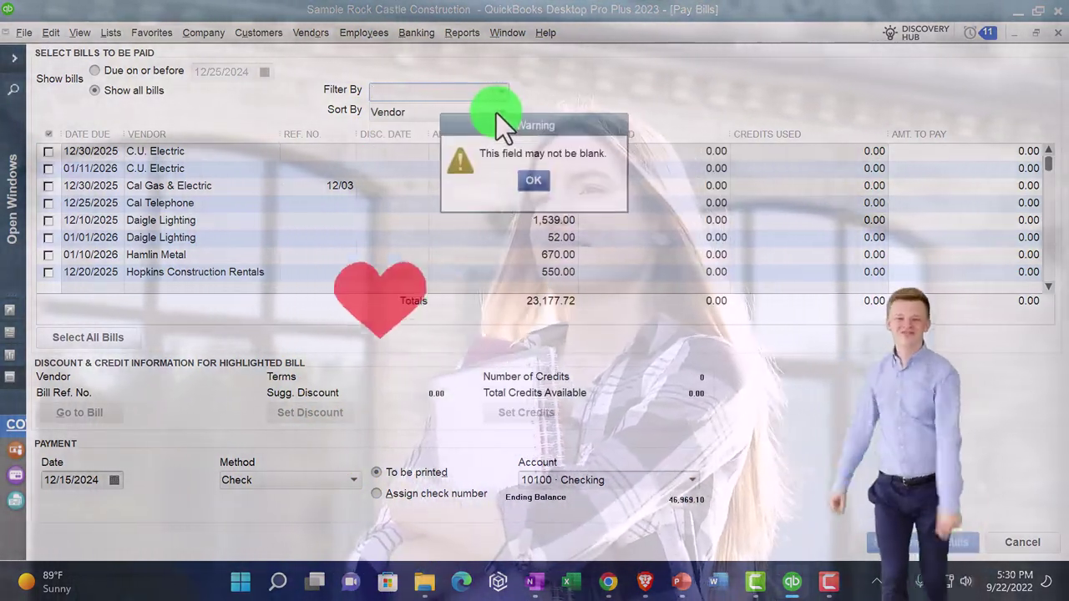
click(526, 177)
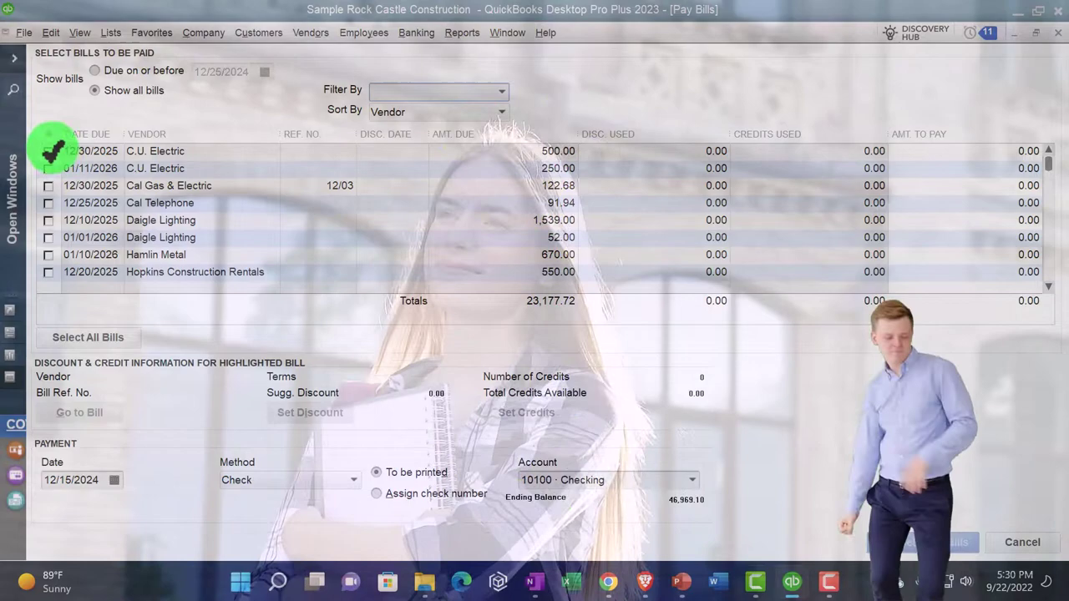
click(48, 156)
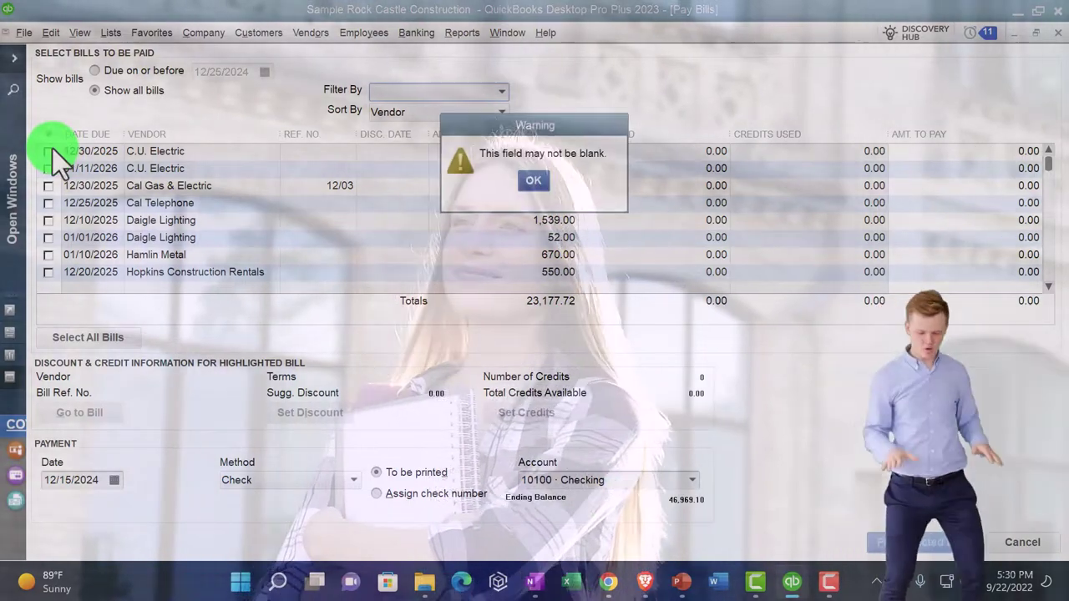
click(534, 177)
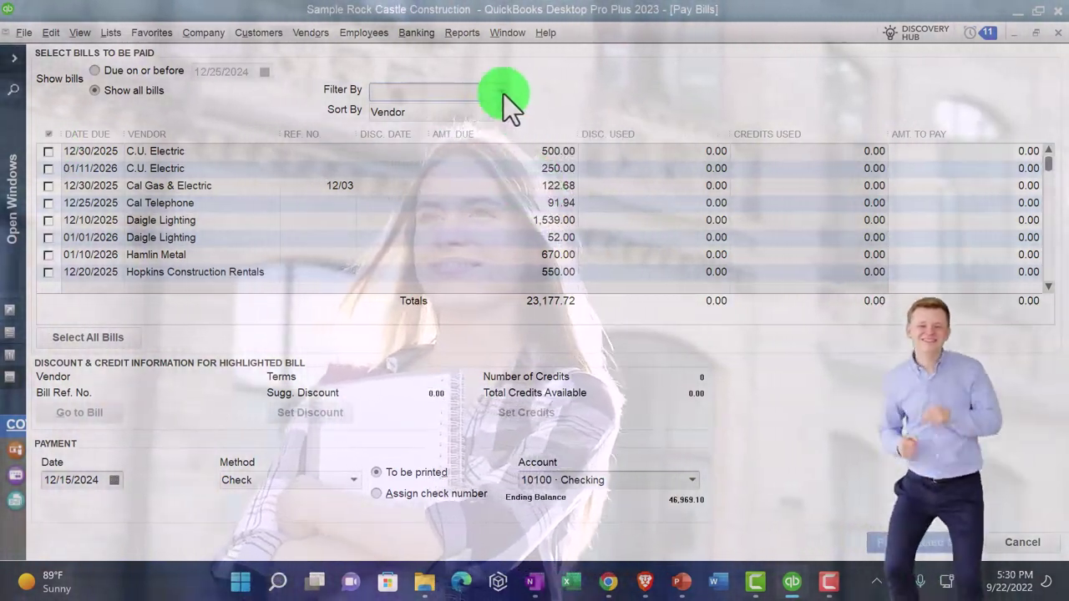
click(503, 93)
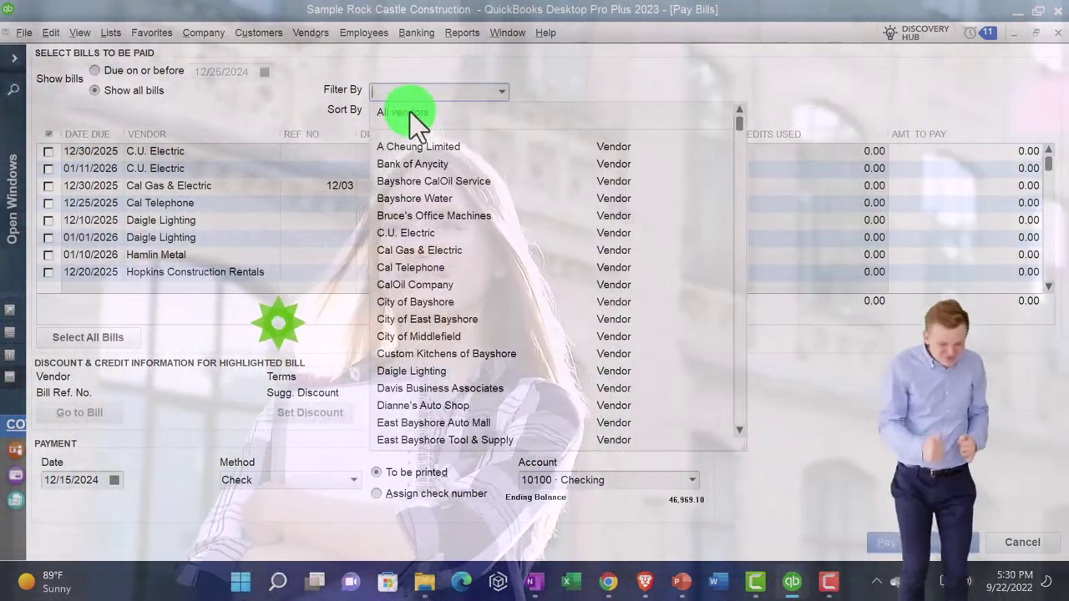
click(410, 111)
Step: Mark both C.U. Electric bills, enter a 100.00 partial payment for Cal Gas & Electric, and open its bill
click(48, 151)
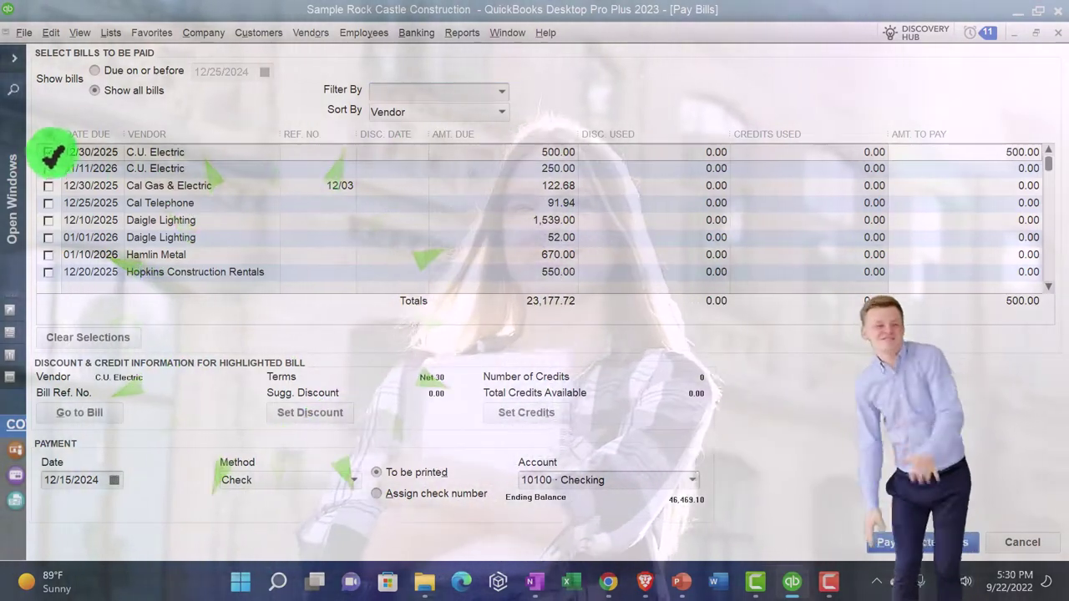
click(48, 169)
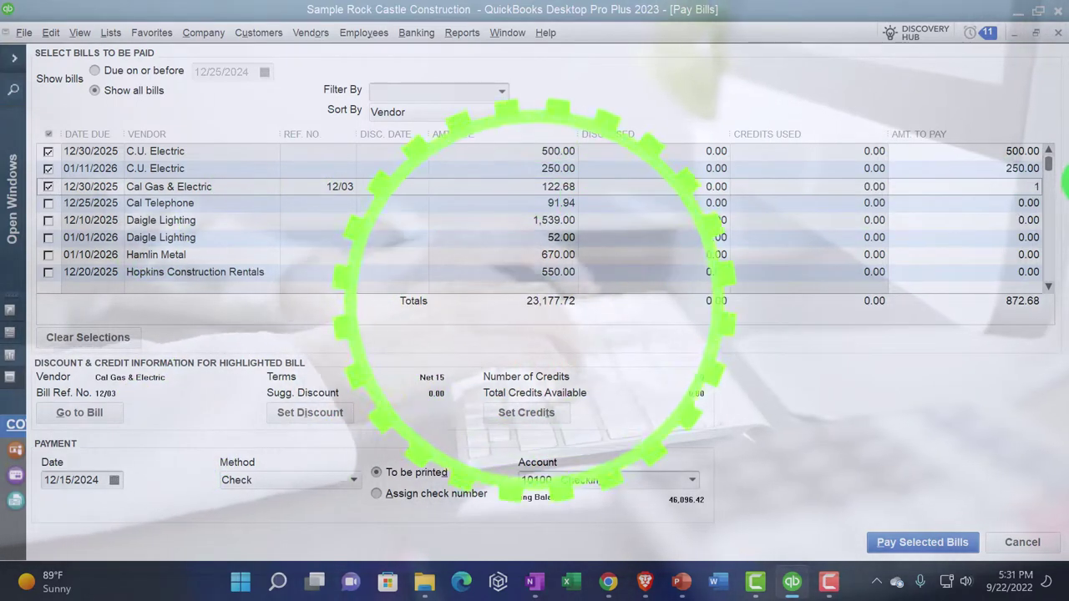
text(100)
key(Tab)
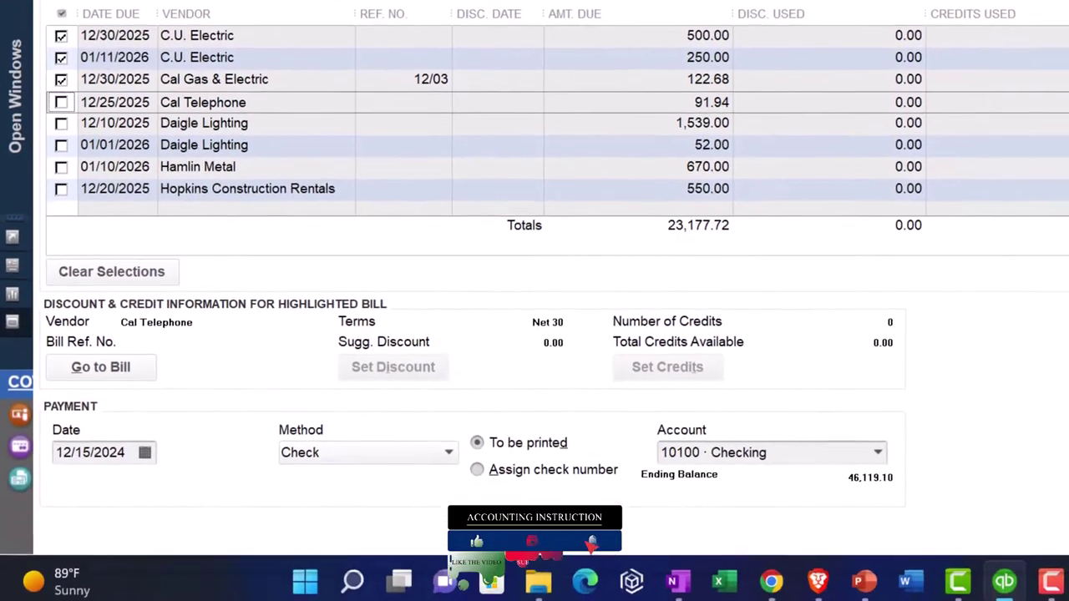
click(237, 261)
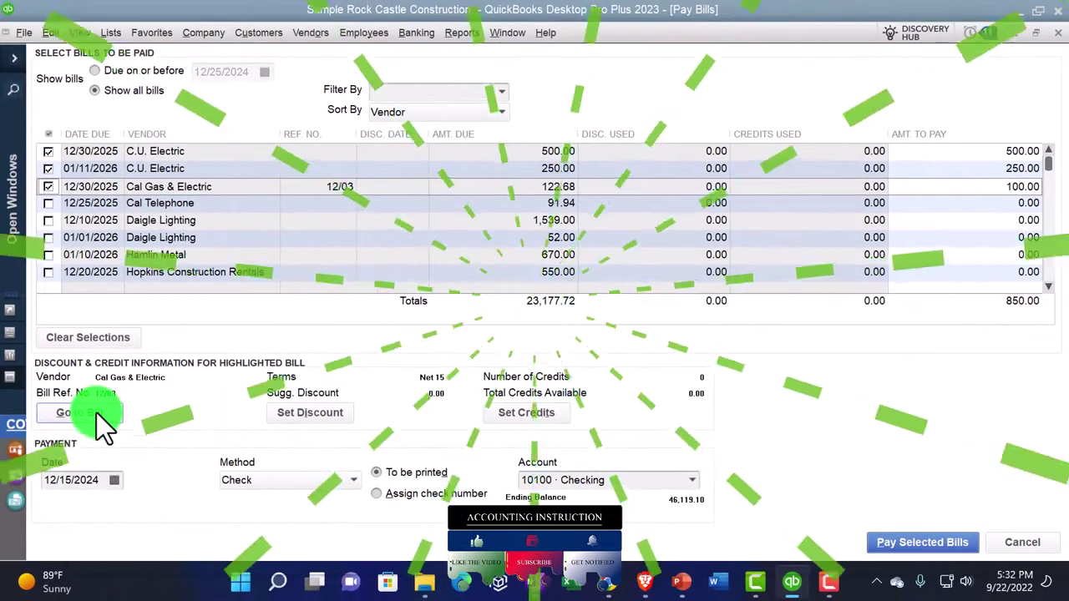
click(87, 413)
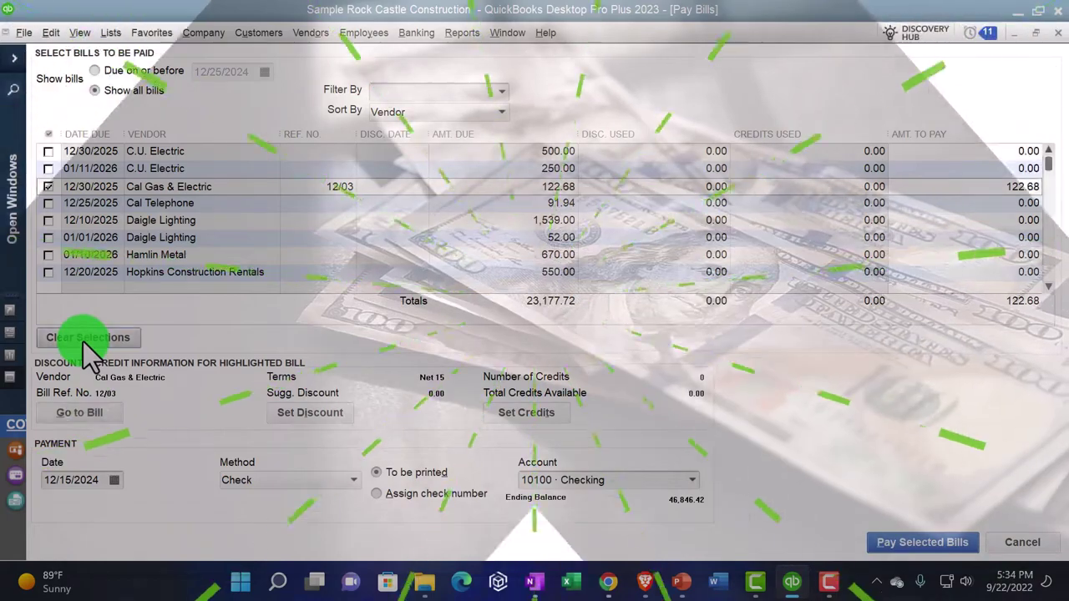
Step: Clear all selections, mark only the Cal Gas & Electric bill, and review the payment methods
click(83, 341)
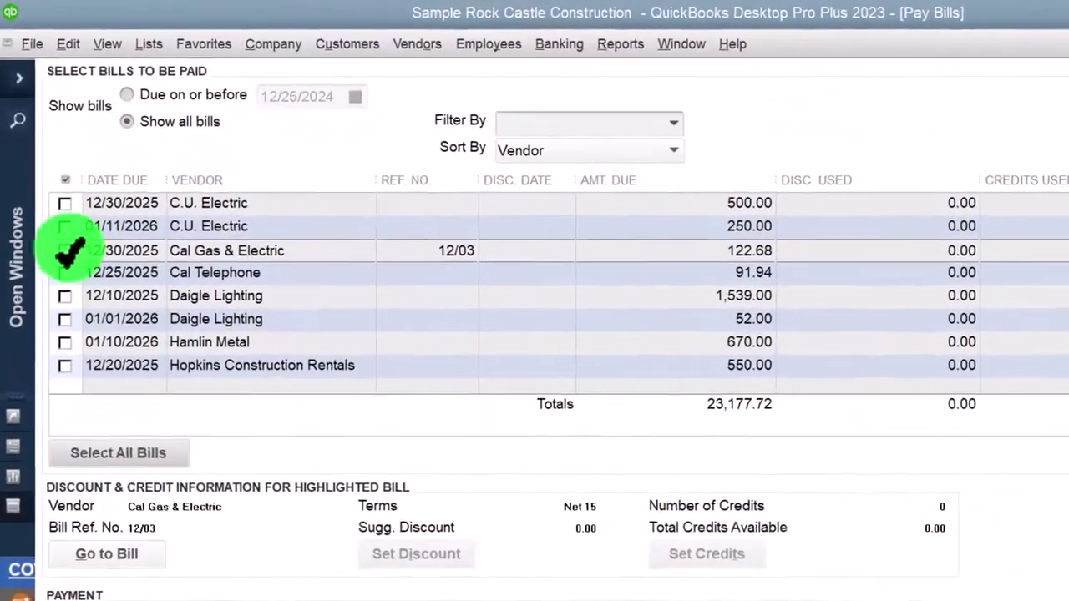
click(64, 250)
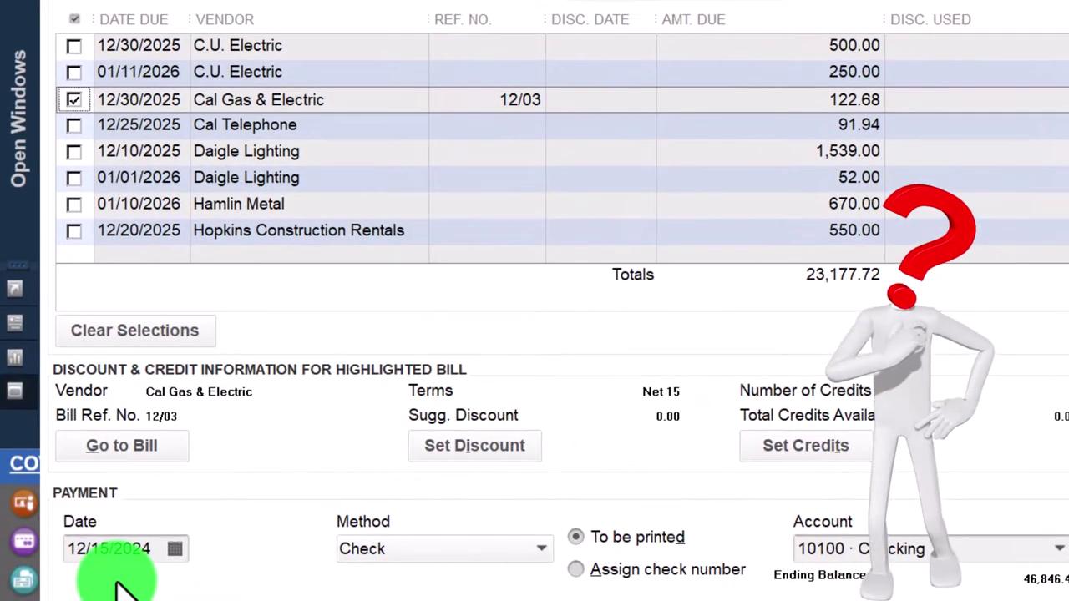
click(540, 552)
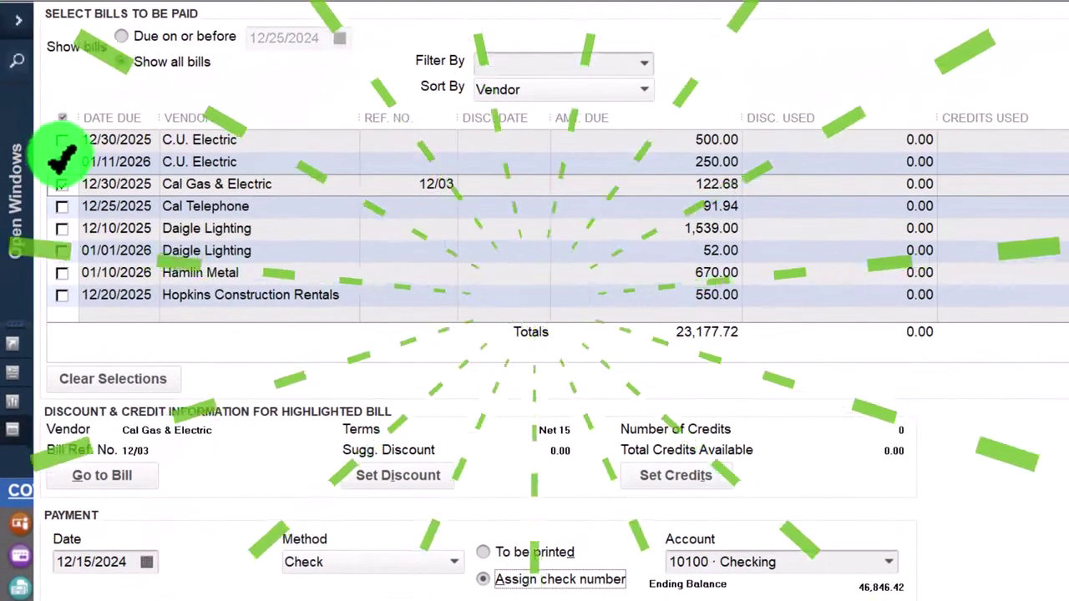
Step: Mark the C.U. Electric and Cal Telephone bills, close Pay Bills without recording, and expand the icon bar
click(62, 161)
click(62, 206)
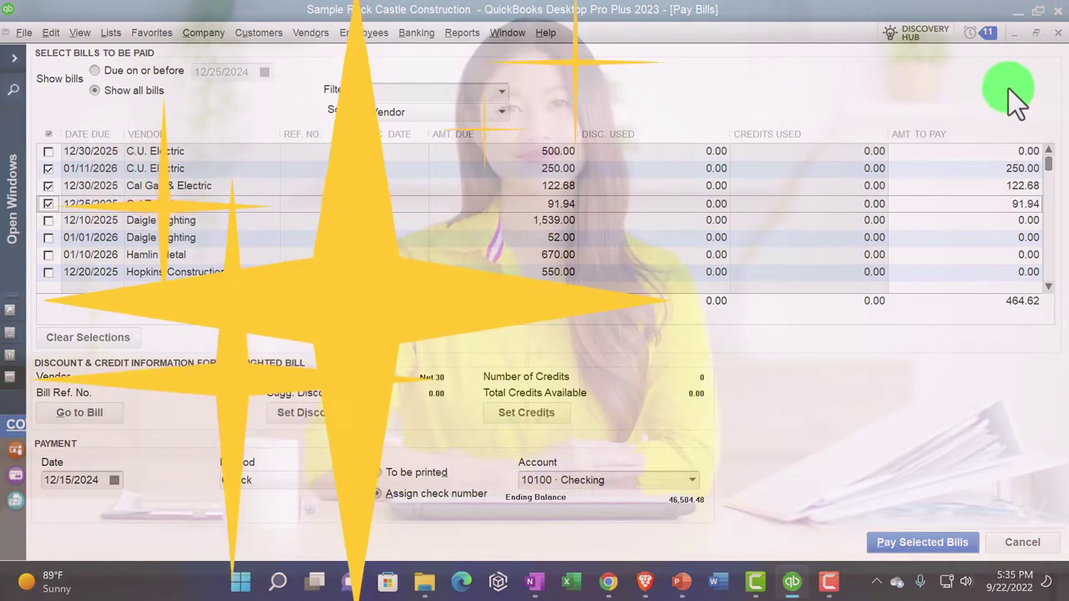
click(1058, 34)
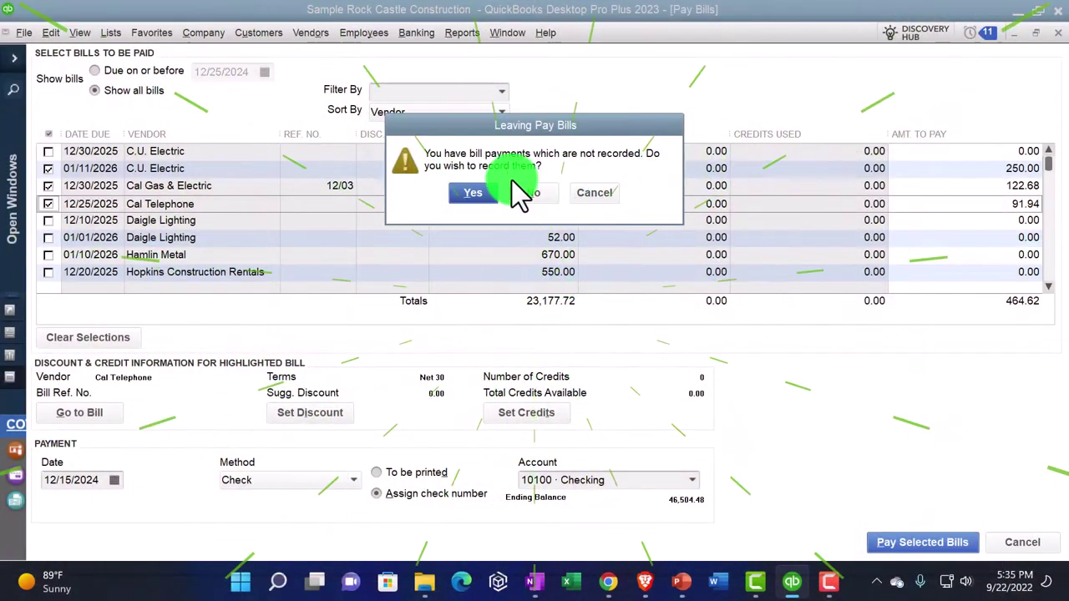
click(527, 189)
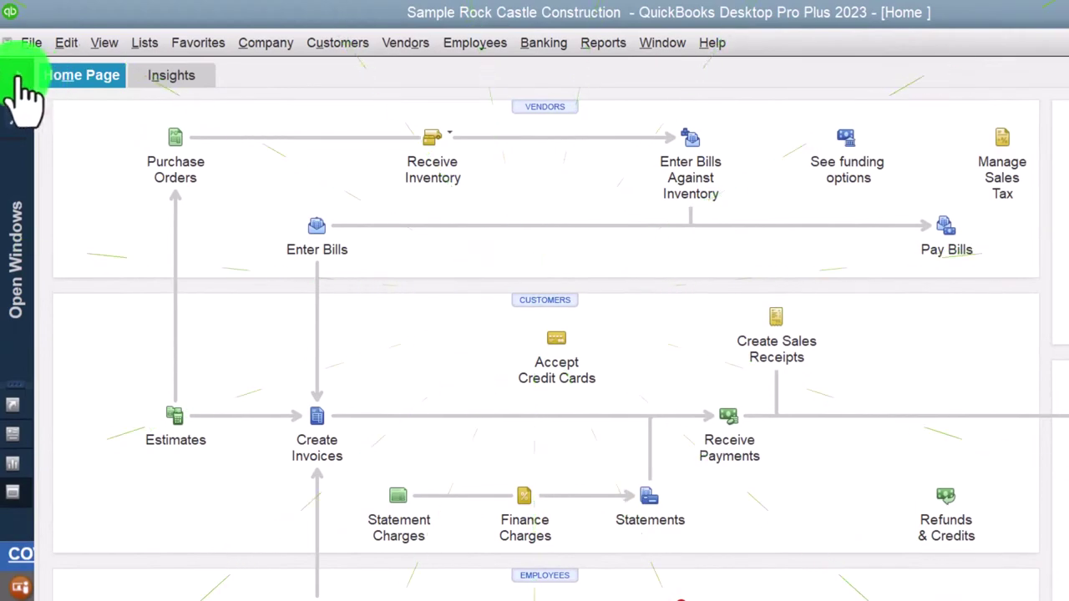
click(17, 75)
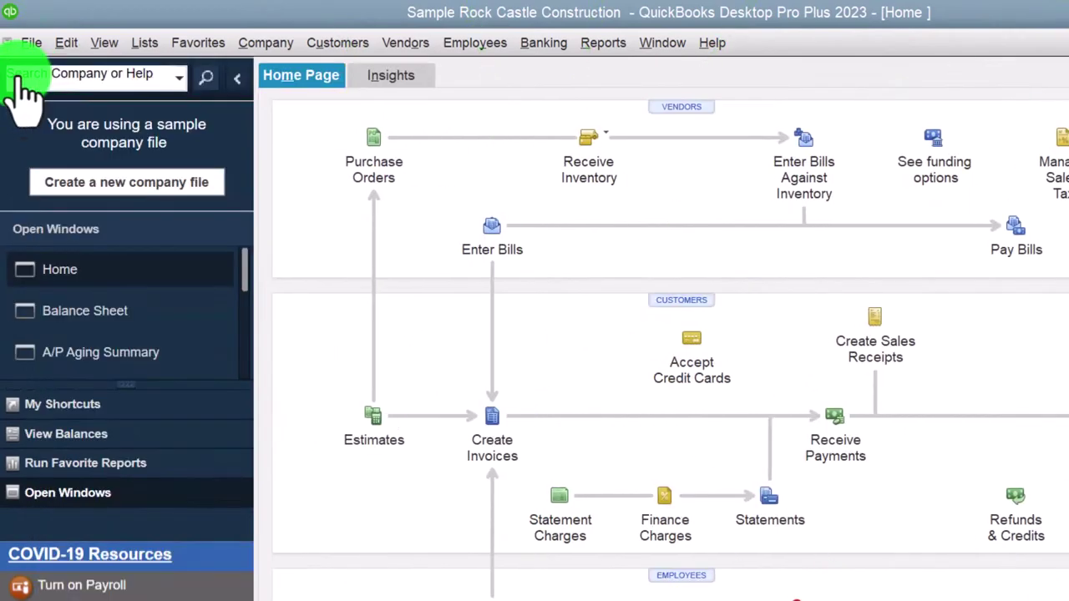
Step: Drill into the Balance Sheet's Accounts Payable from 01/01/2024 and open Sergeant Insurance check 242
click(108, 314)
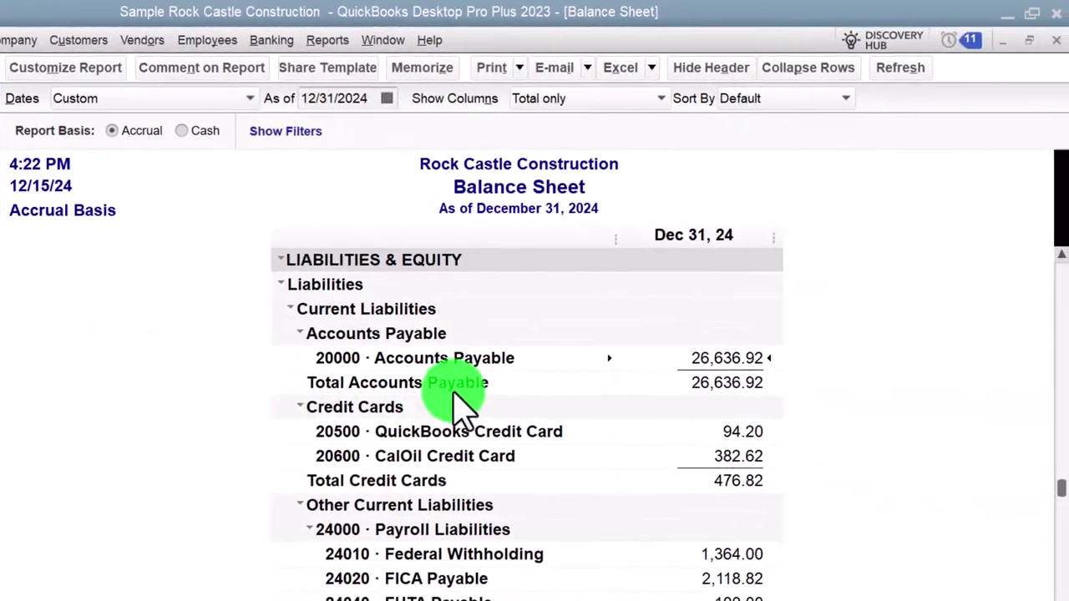
double_click(727, 358)
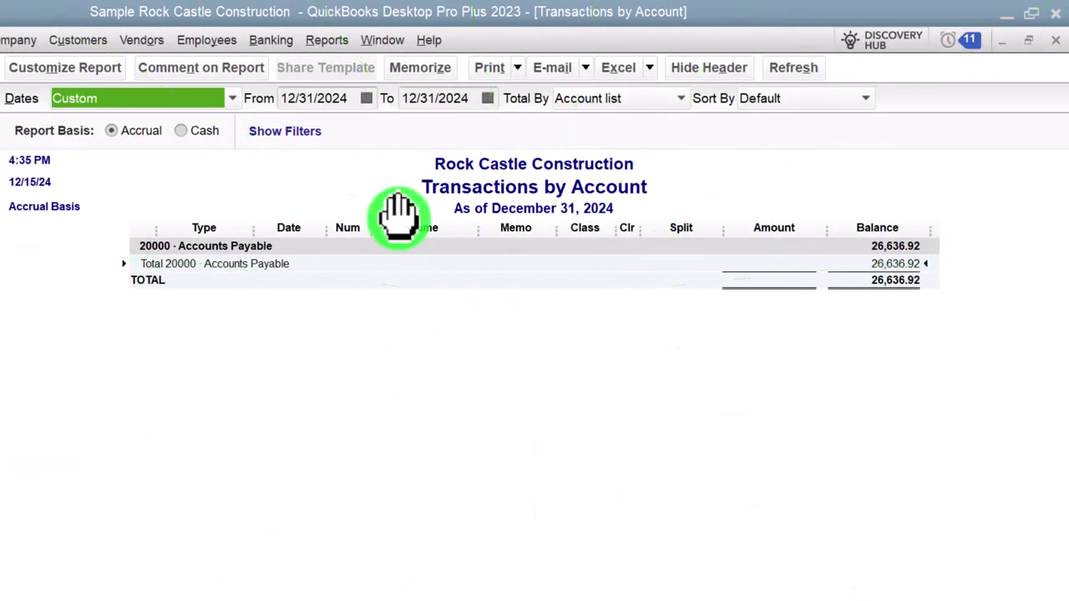
text(1/01/2)
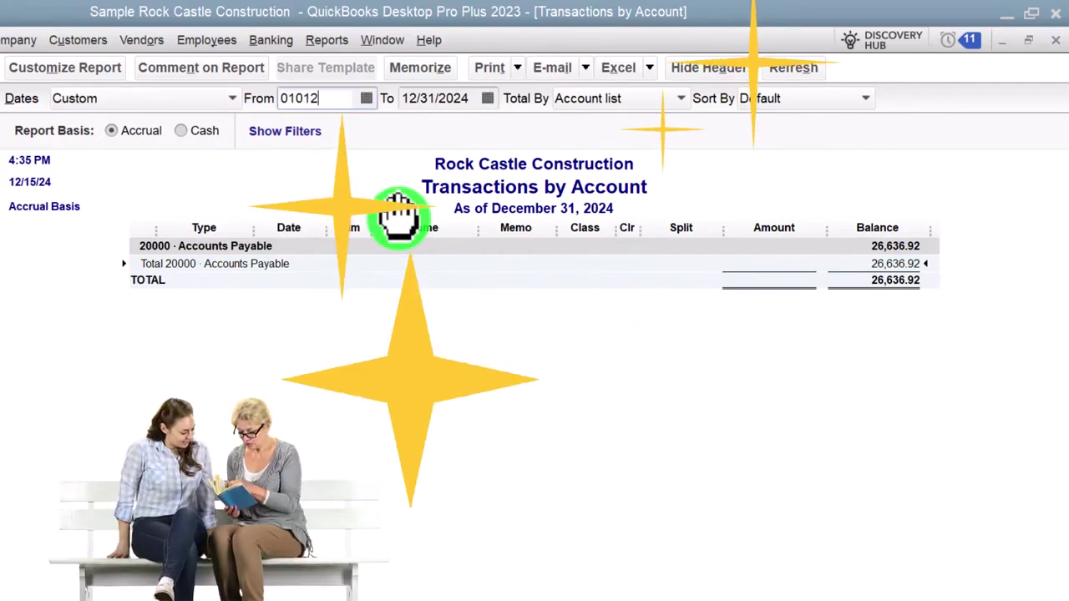
text(024)
key(Tab)
key(Tab)
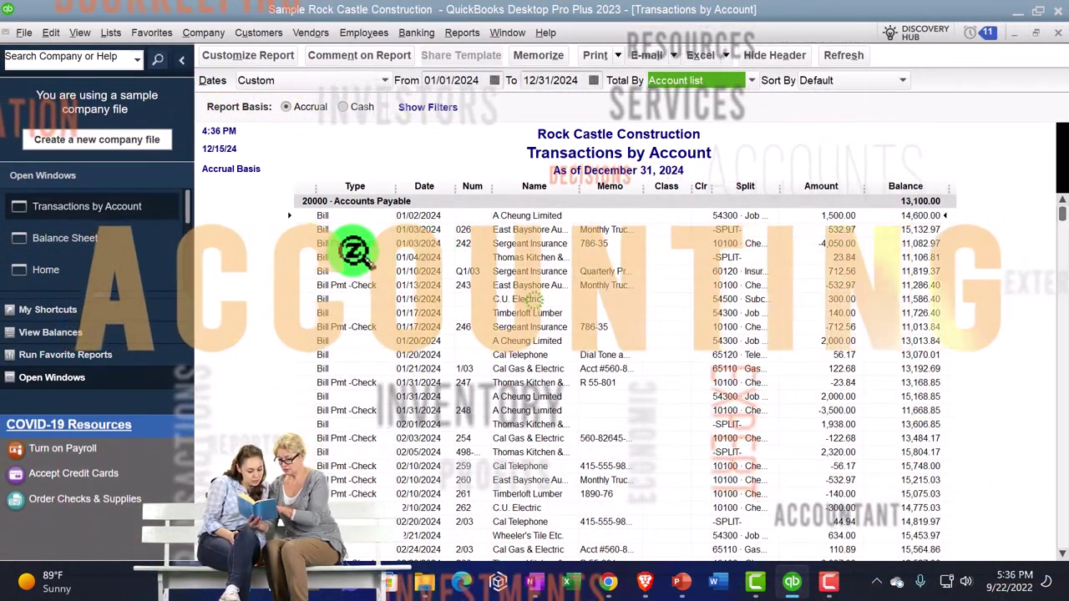
click(433, 243)
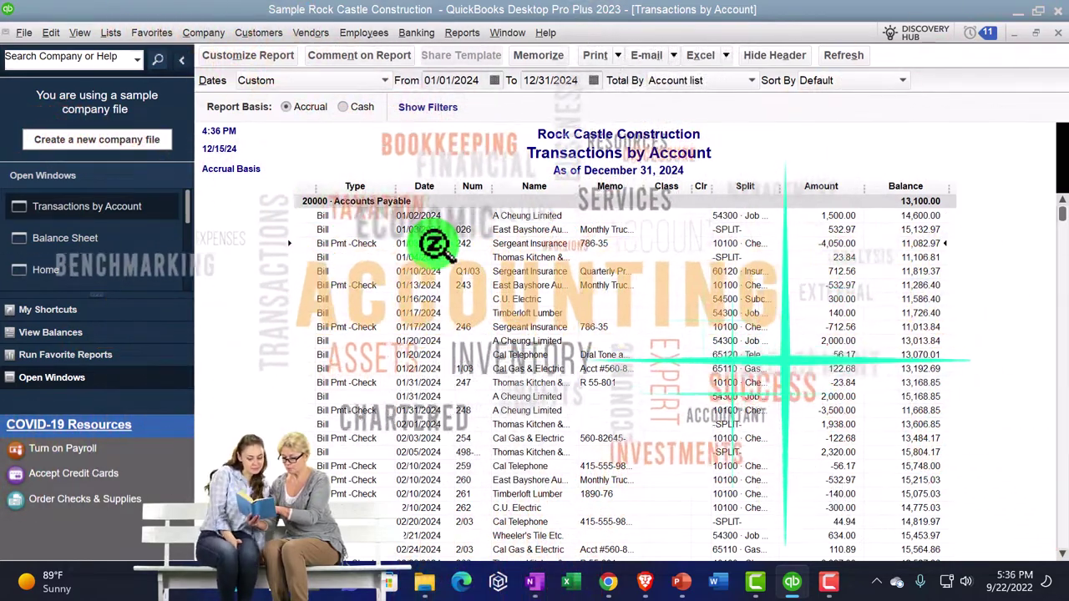
double_click(830, 244)
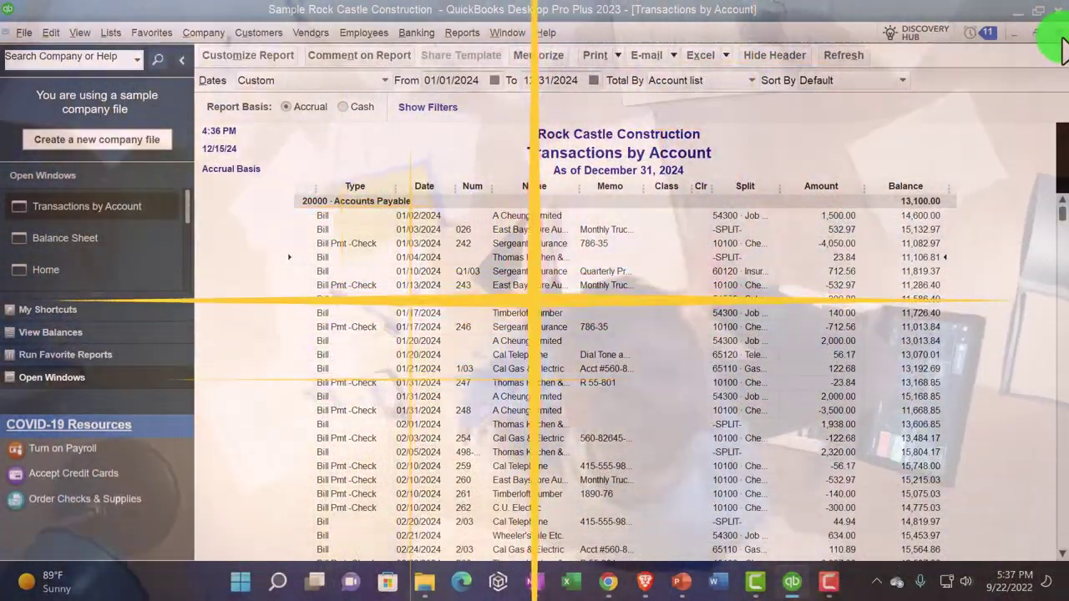
Step: Close the A/P report and list 10100 Checking transactions from 01/01/2024 to 12/31/2024
click(1059, 34)
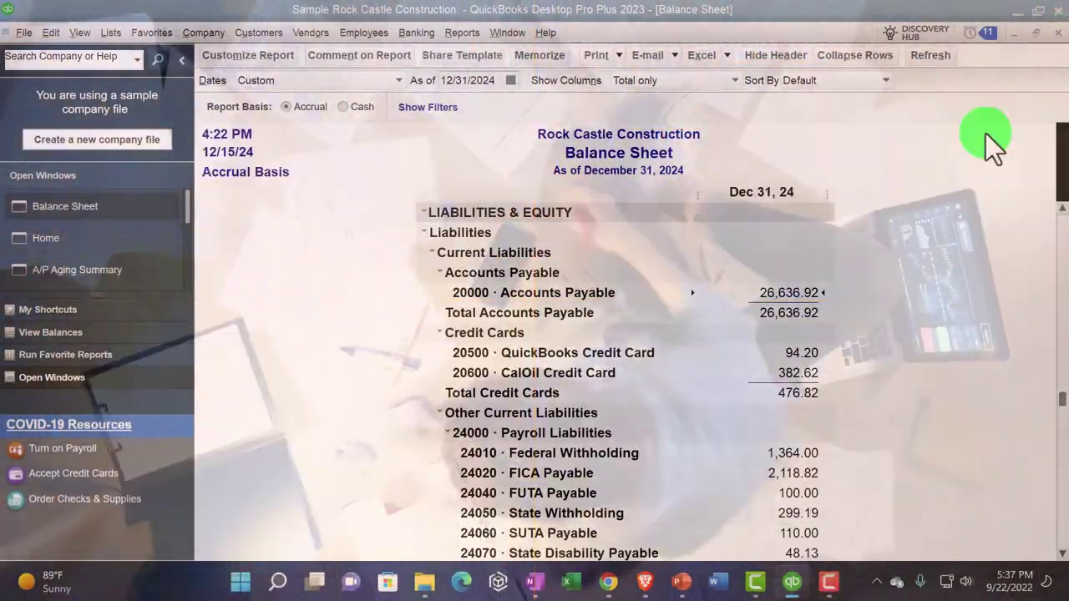
scroll(584, 467, up, 8)
scroll(568, 435, up, 3)
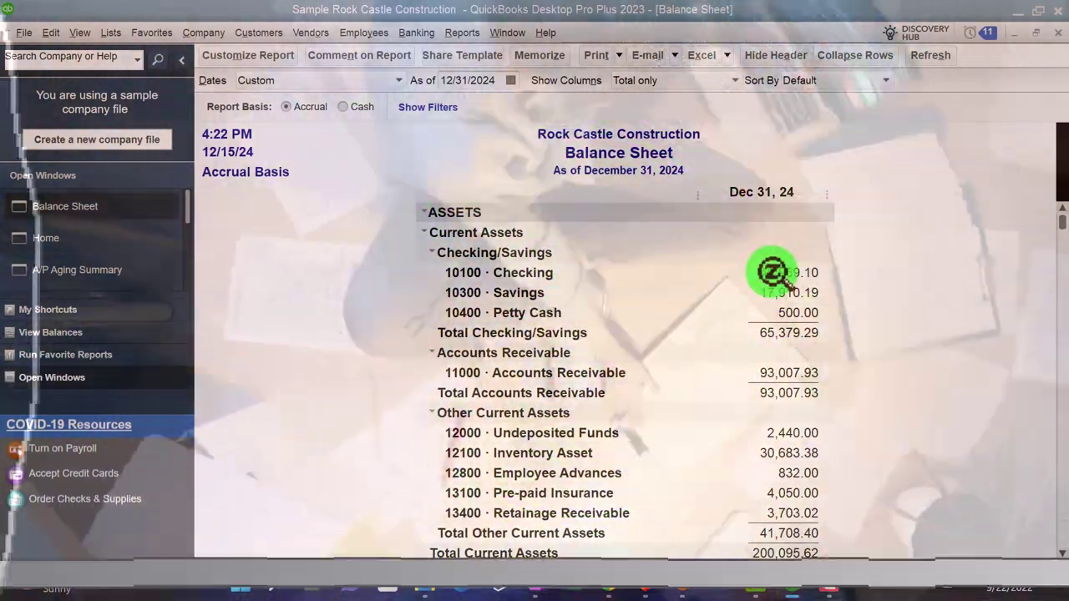
double_click(764, 273)
click(514, 185)
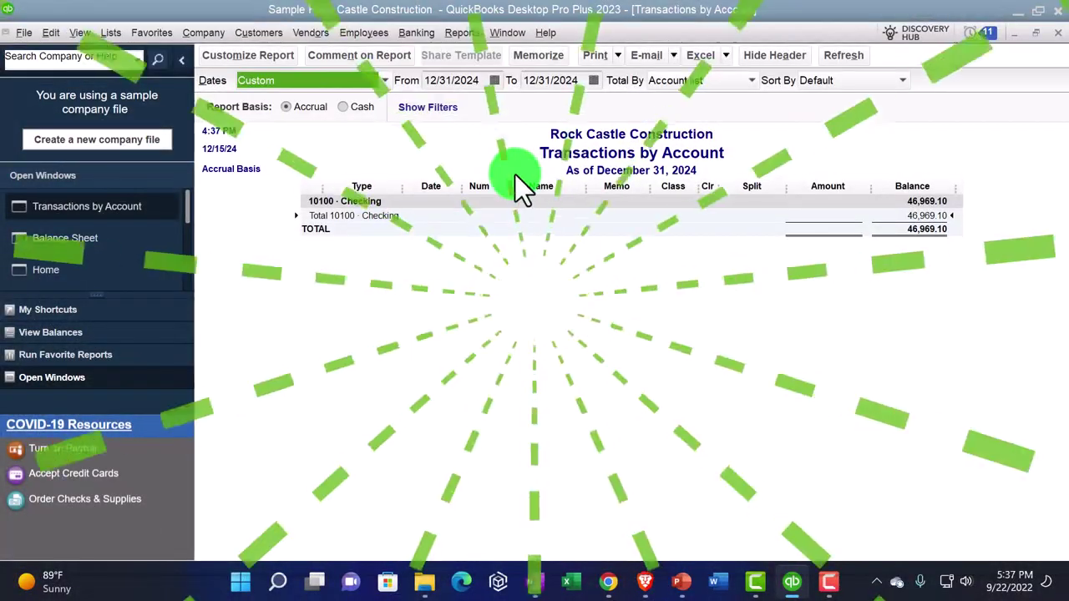
text(01/01/2024)
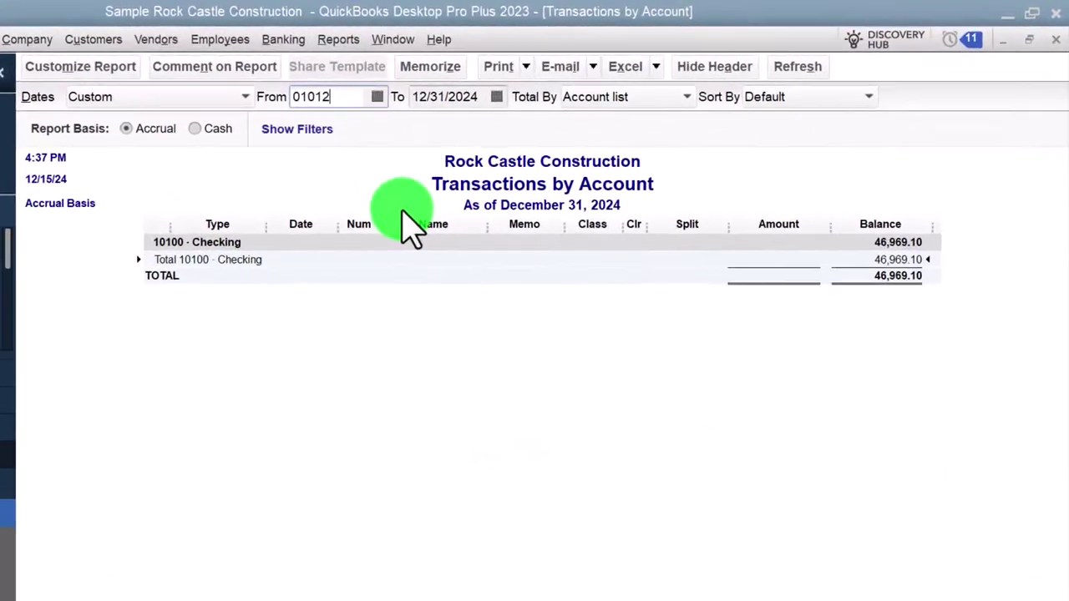
key(Tab)
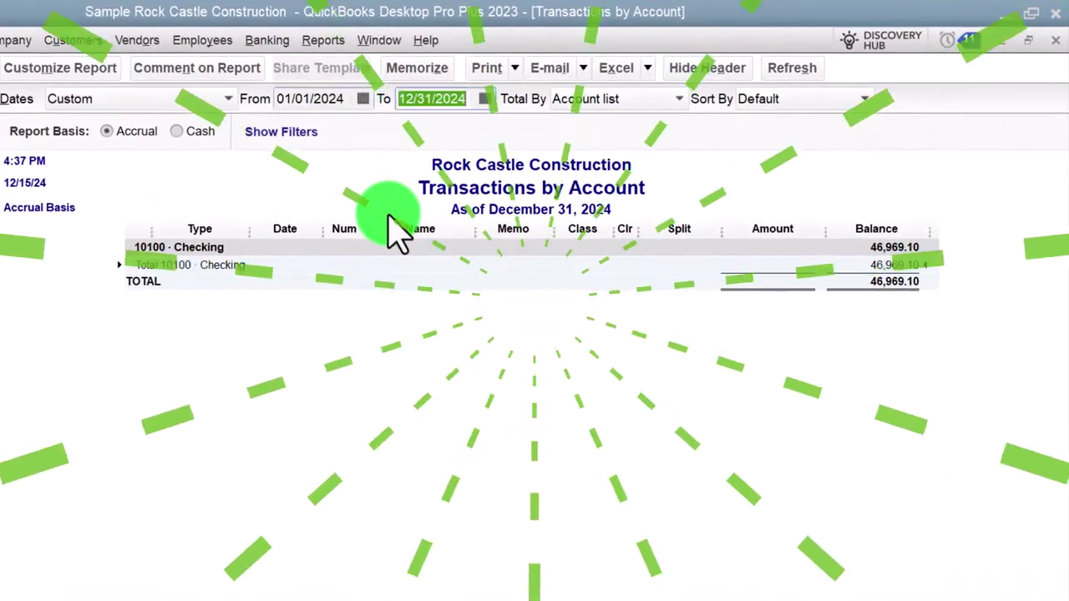
key(Tab)
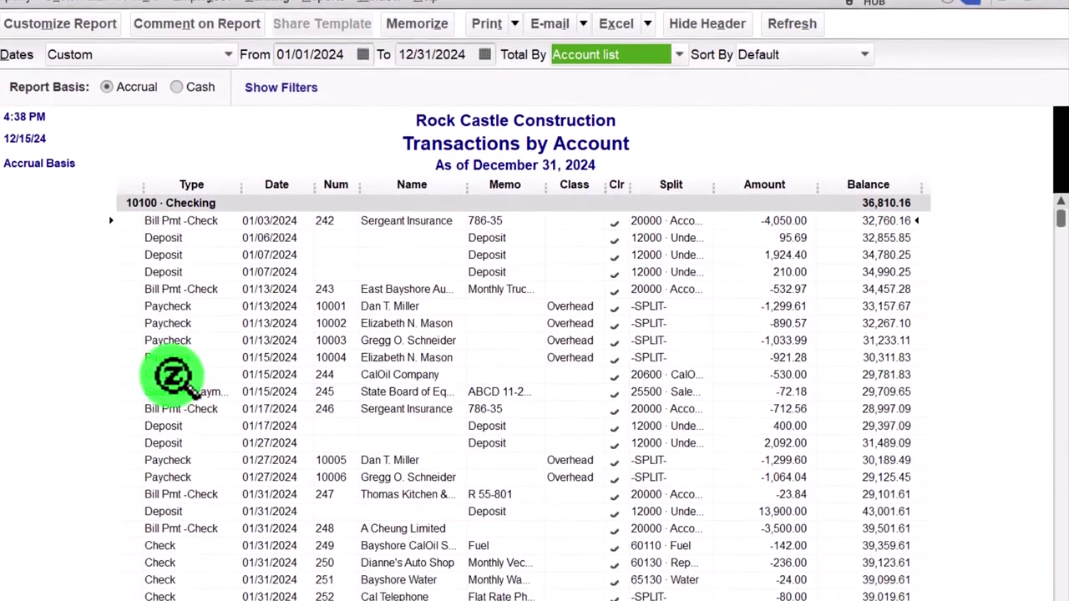
Step: Inspect CalOil Company check 244 for 530.00, then close it and the report
click(108, 419)
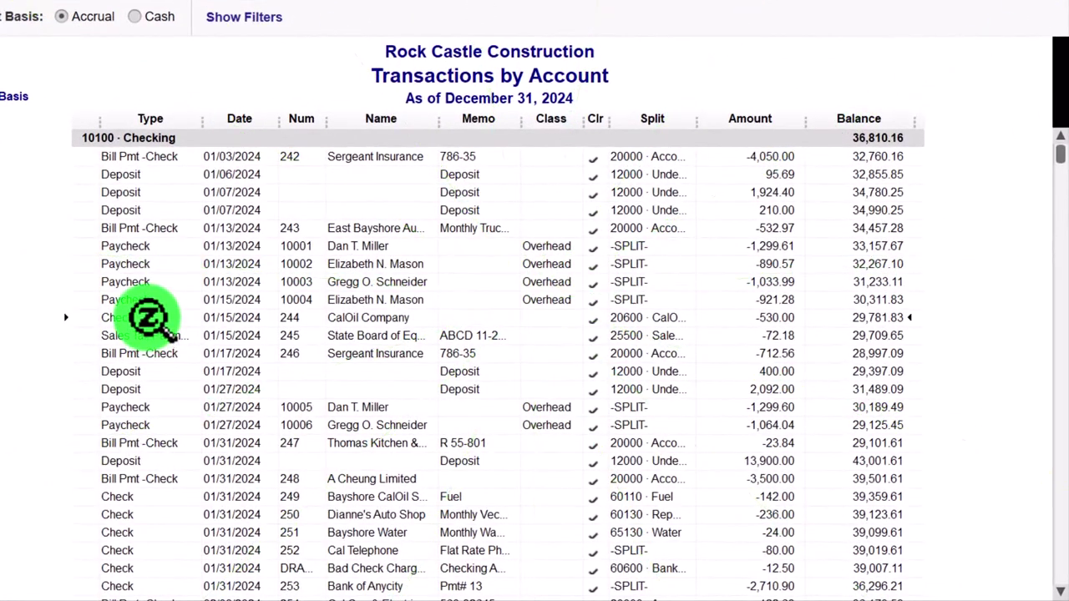
double_click(767, 318)
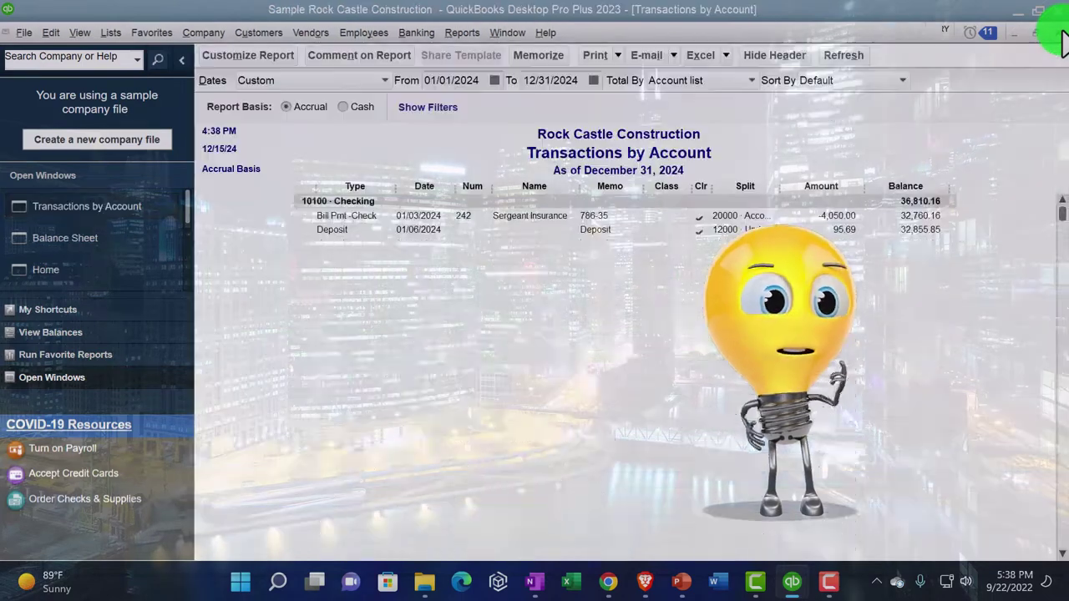
click(1058, 35)
click(1057, 34)
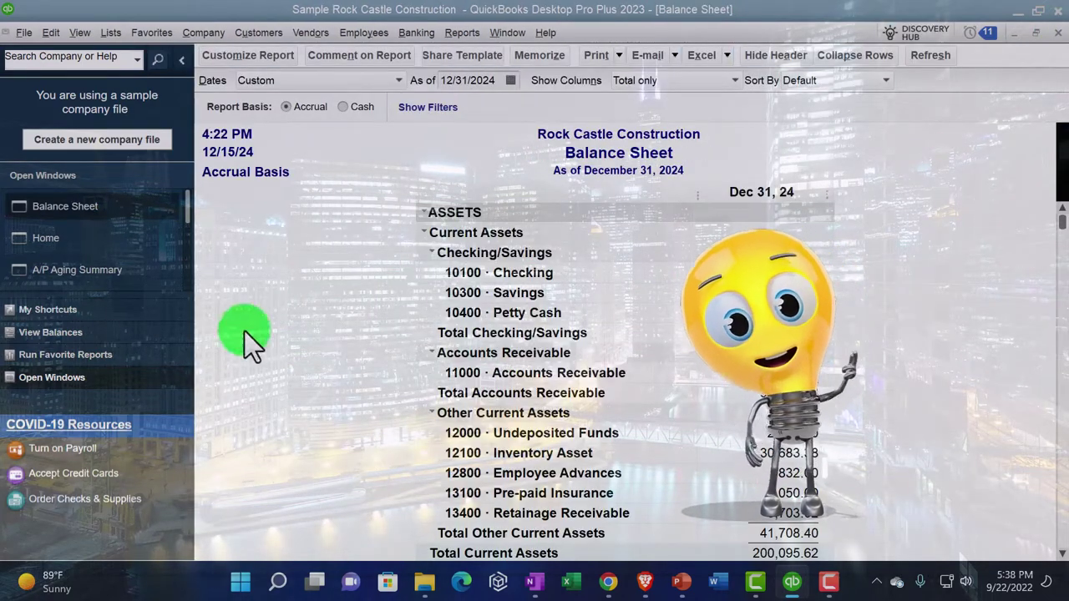
scroll(113, 269, down, 3)
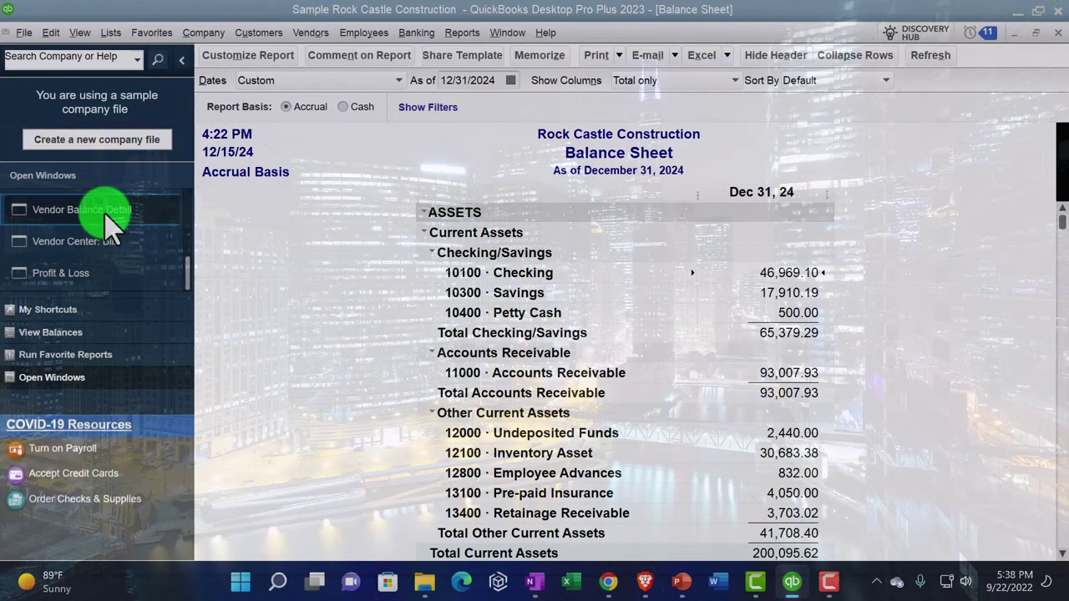
Step: Review Timberloft Lumber's 2023–2024 bills and bill payments in Vendor Balance Detail, totaling 215.10
click(81, 209)
scroll(401, 350, up, 5)
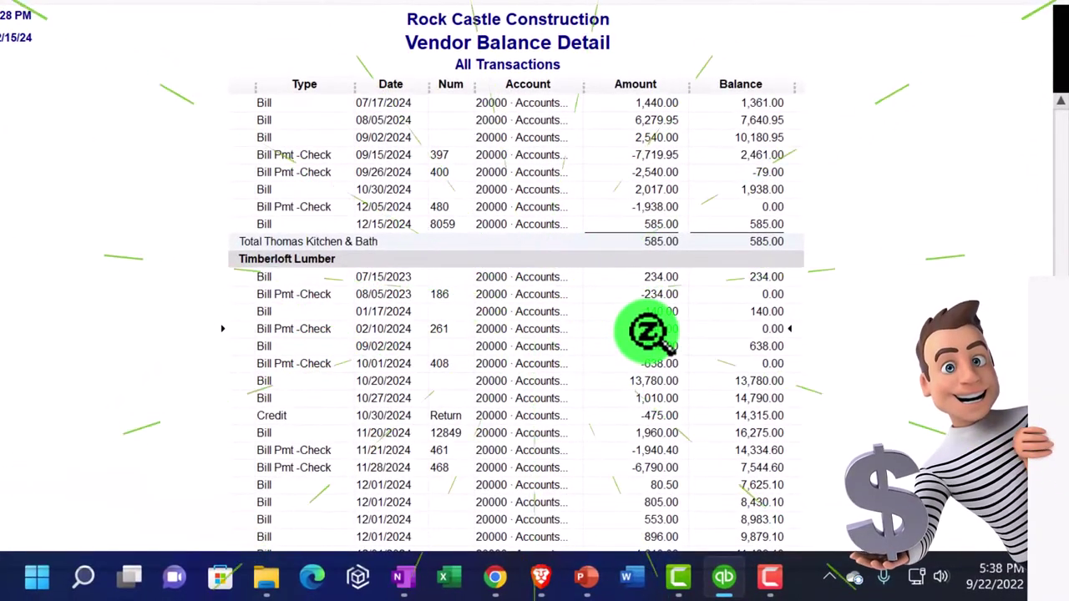
scroll(647, 333, down, 3)
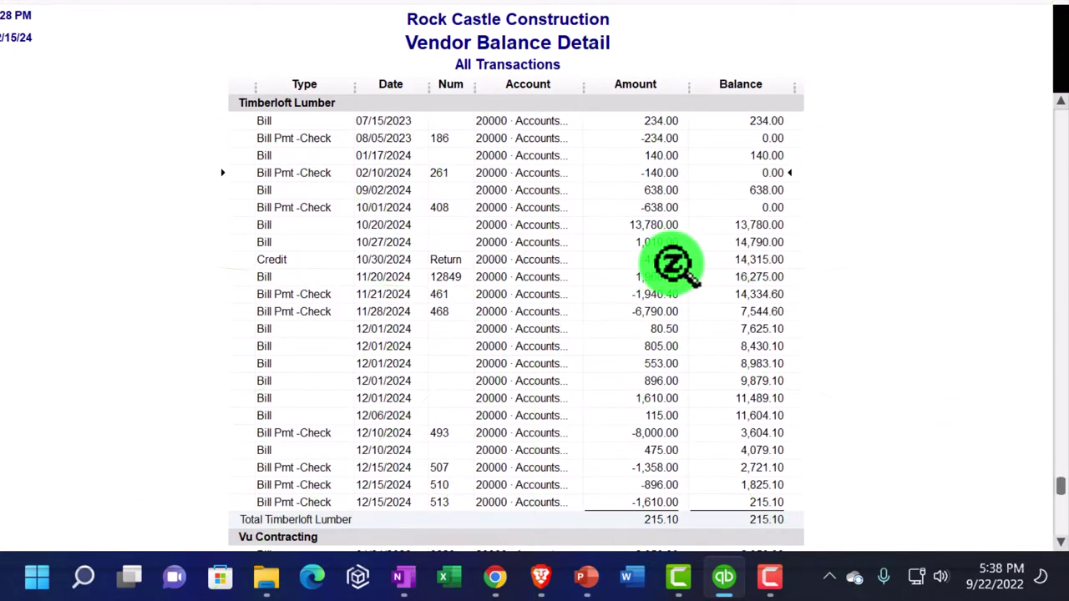
click(650, 121)
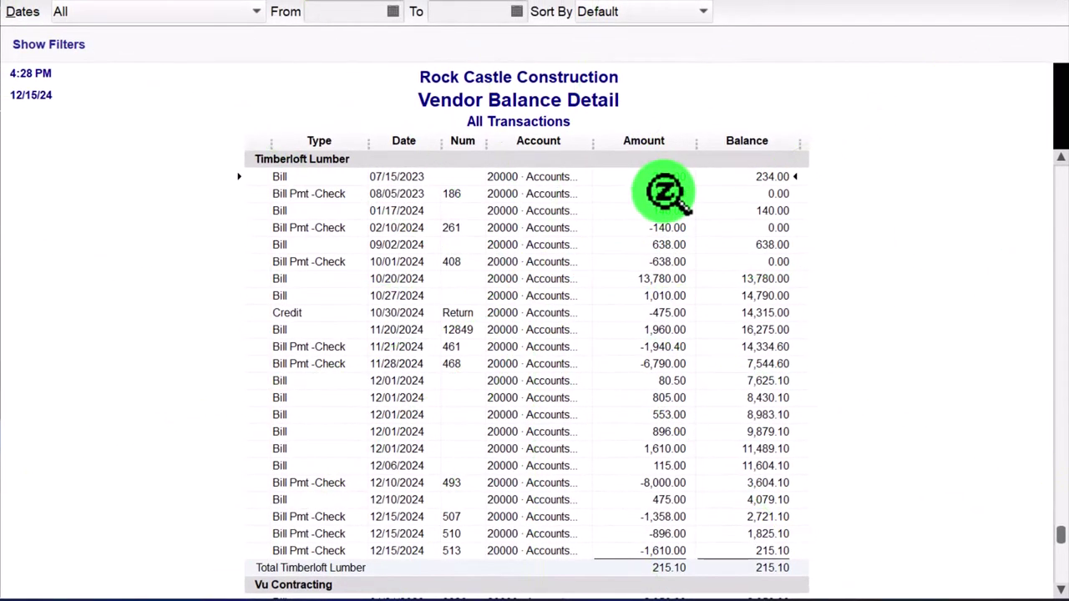
click(664, 193)
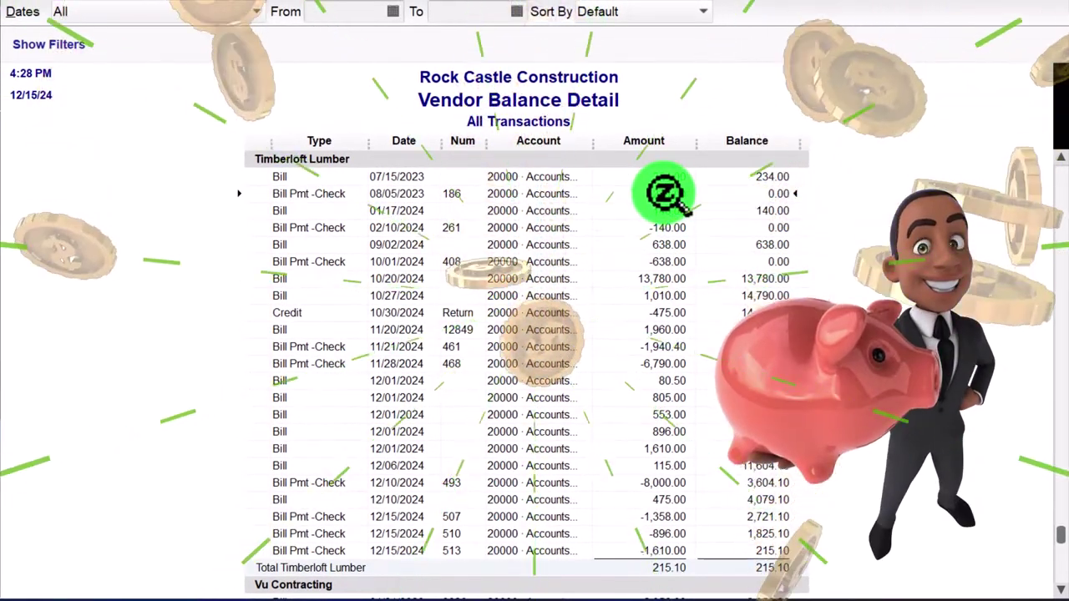
click(660, 210)
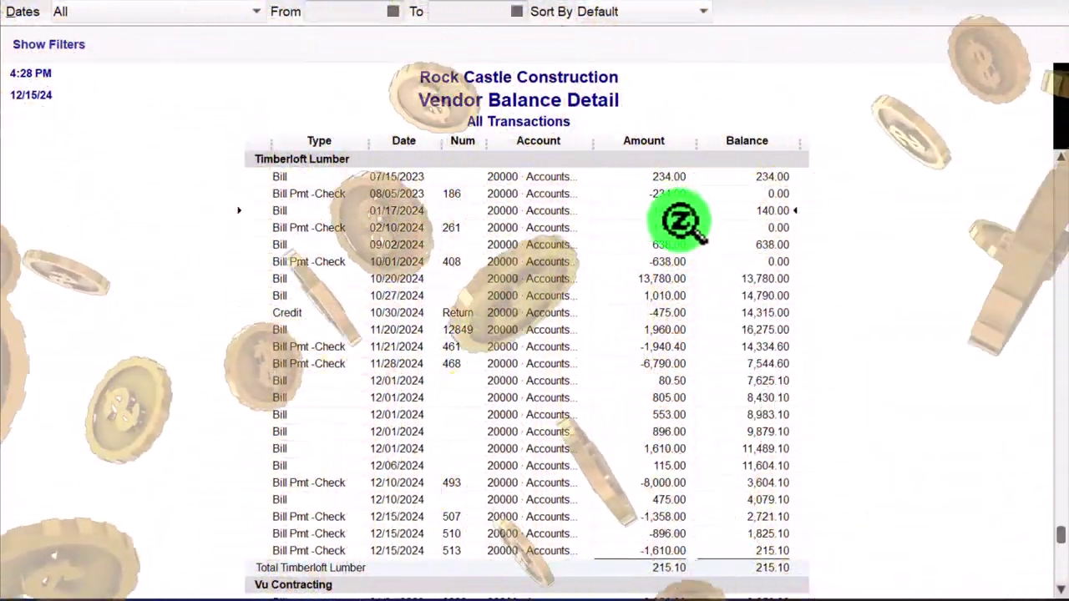
click(672, 230)
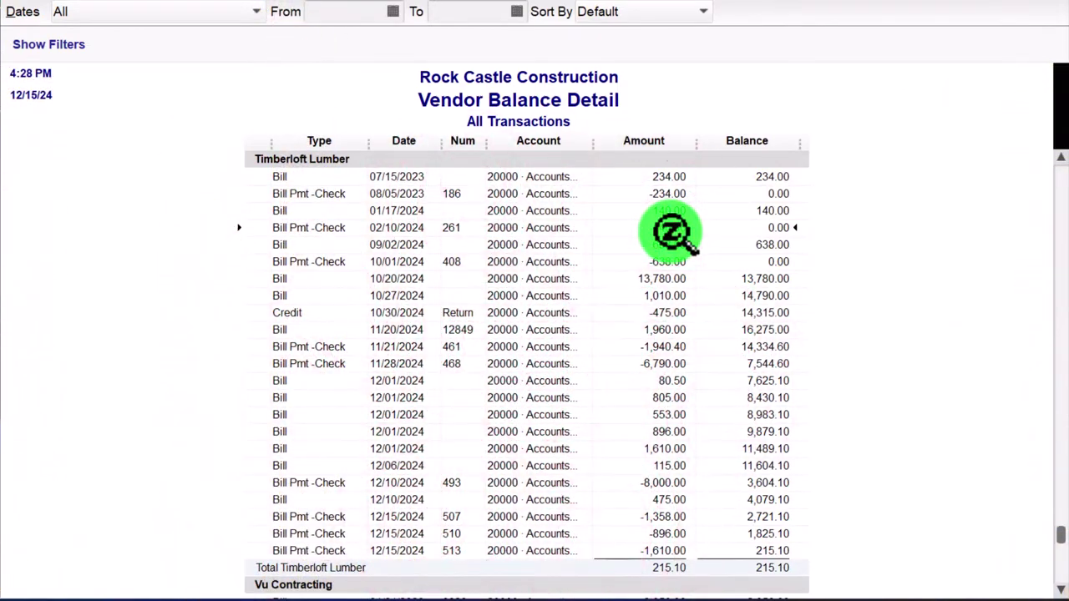
scroll(668, 228, down, 1)
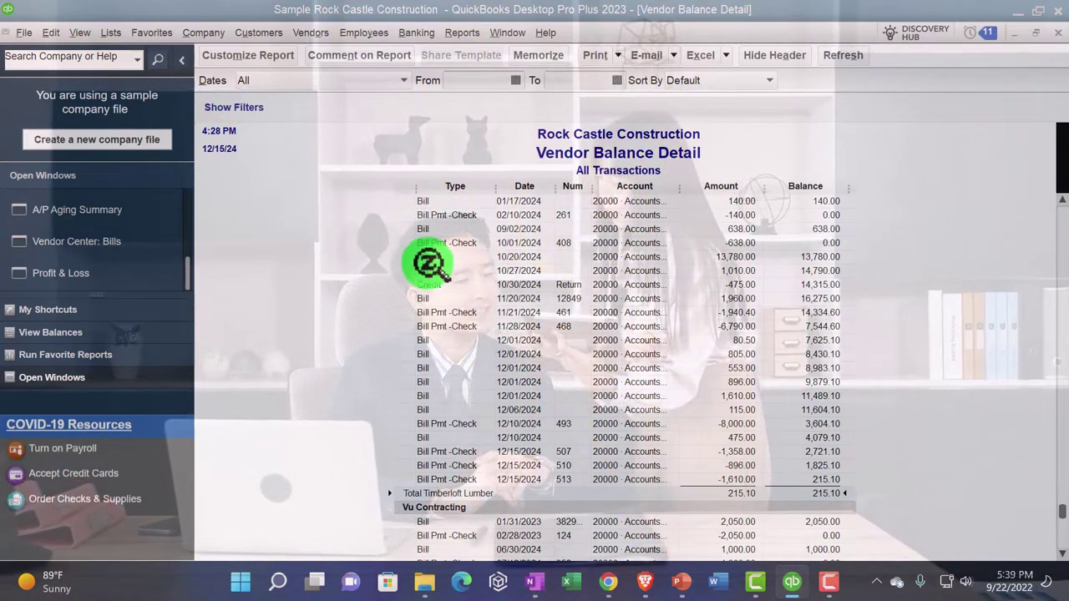
Step: Open the Vendor Center and view C.U. Electric's vendor details
click(319, 37)
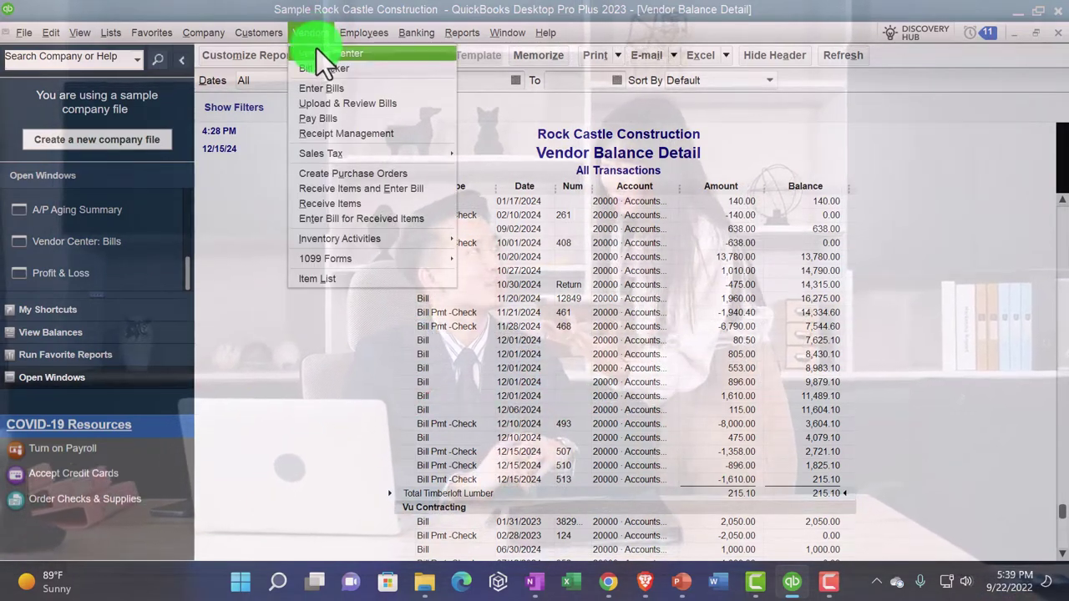
click(319, 52)
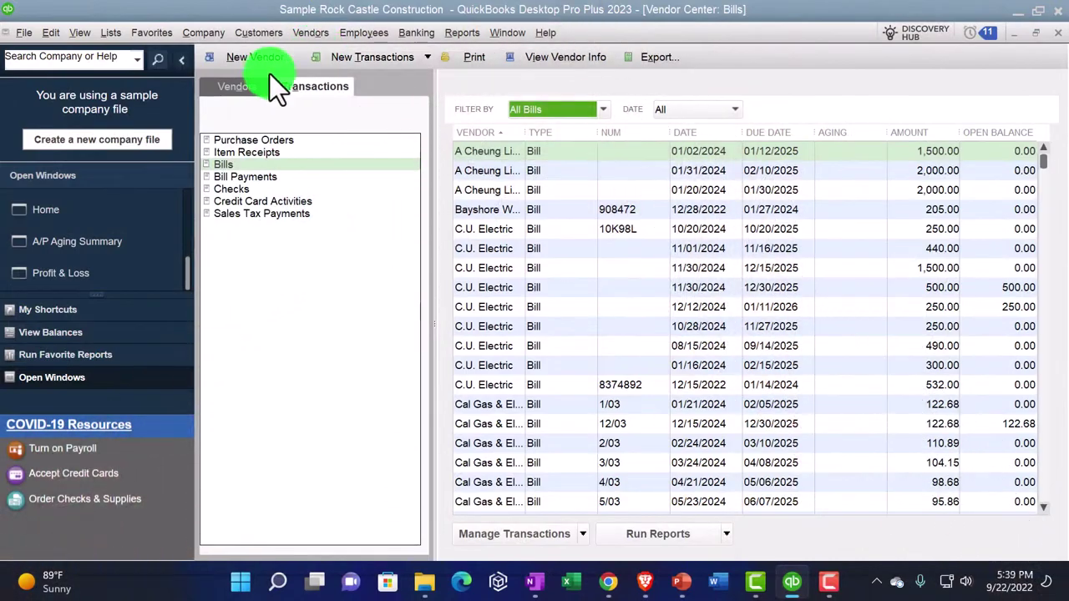
click(237, 86)
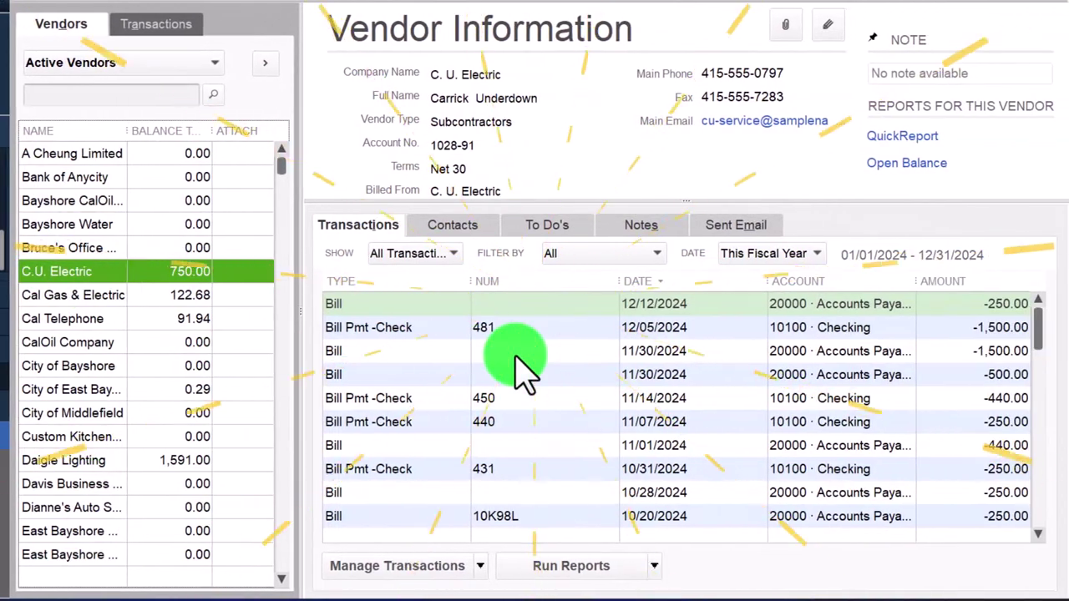
scroll(528, 380, down, 2)
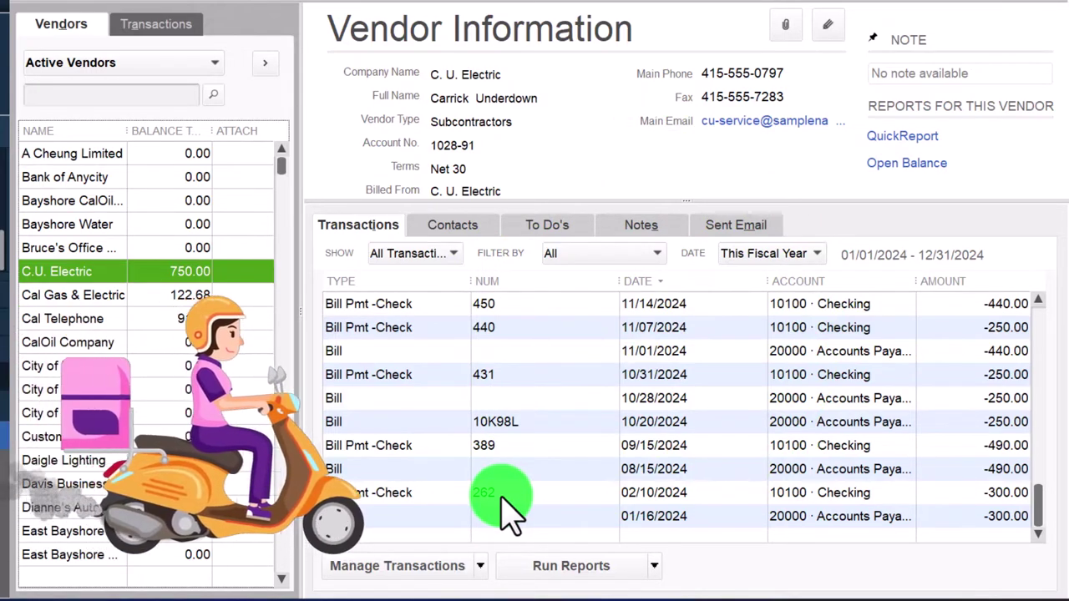
Step: List vendor bills by transaction type, filtered first to open and then to overdue bills
click(150, 27)
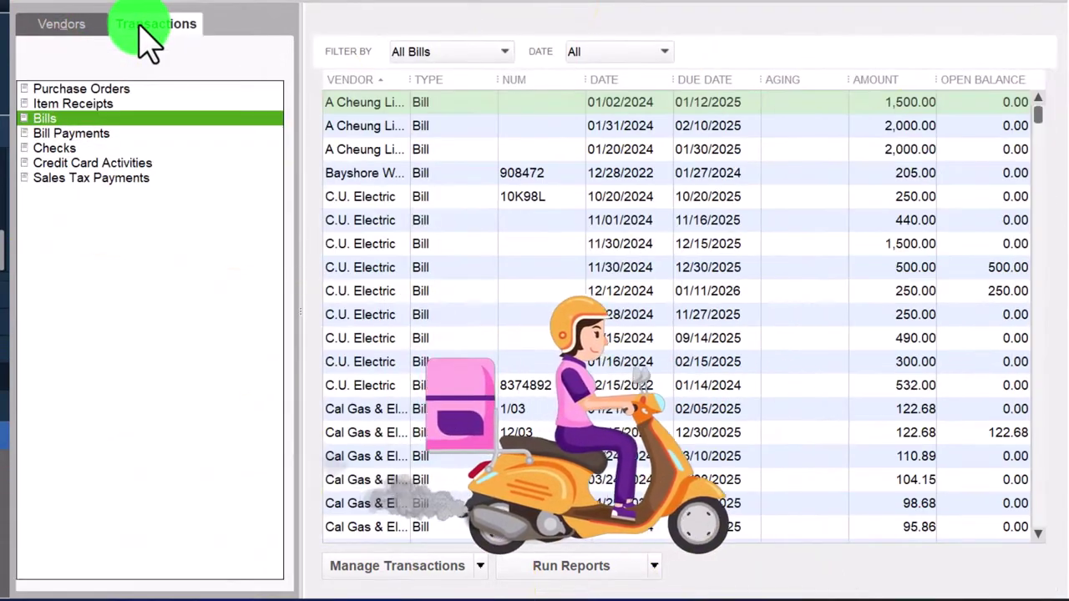
click(43, 119)
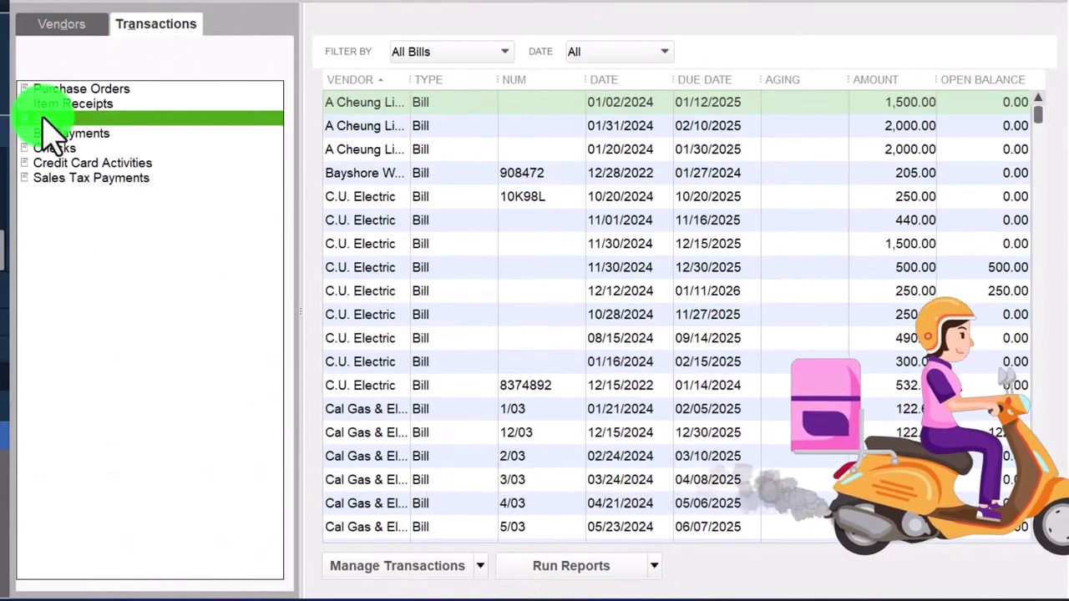
click(485, 54)
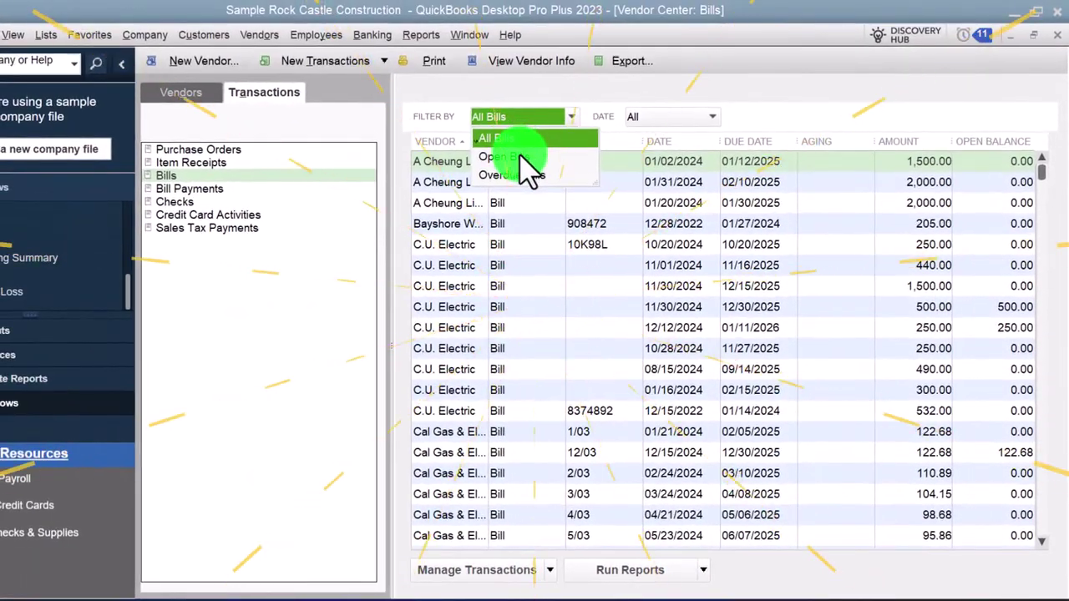
click(519, 157)
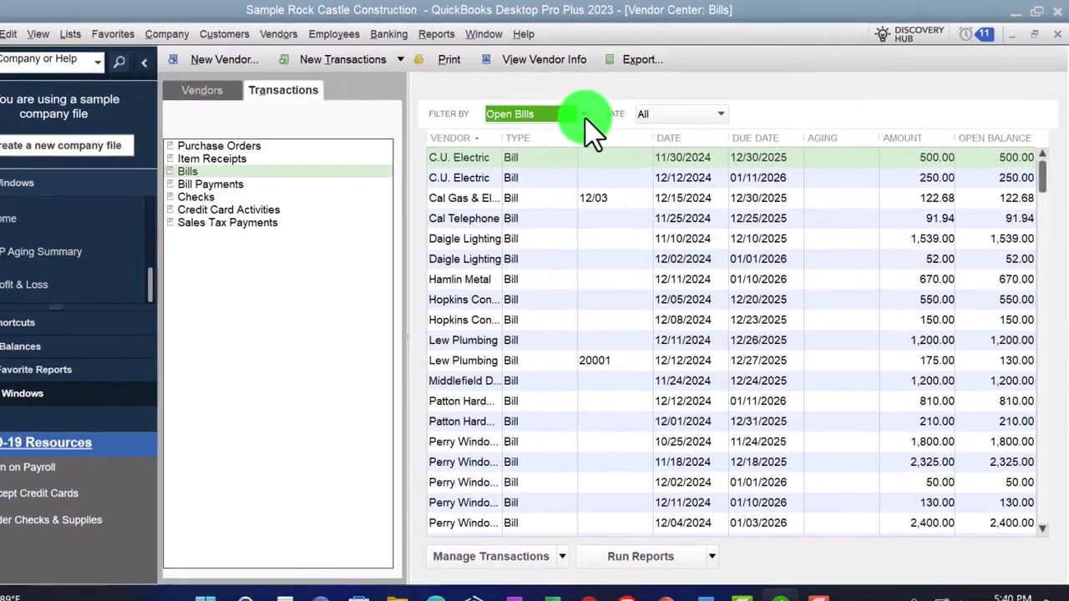
click(571, 118)
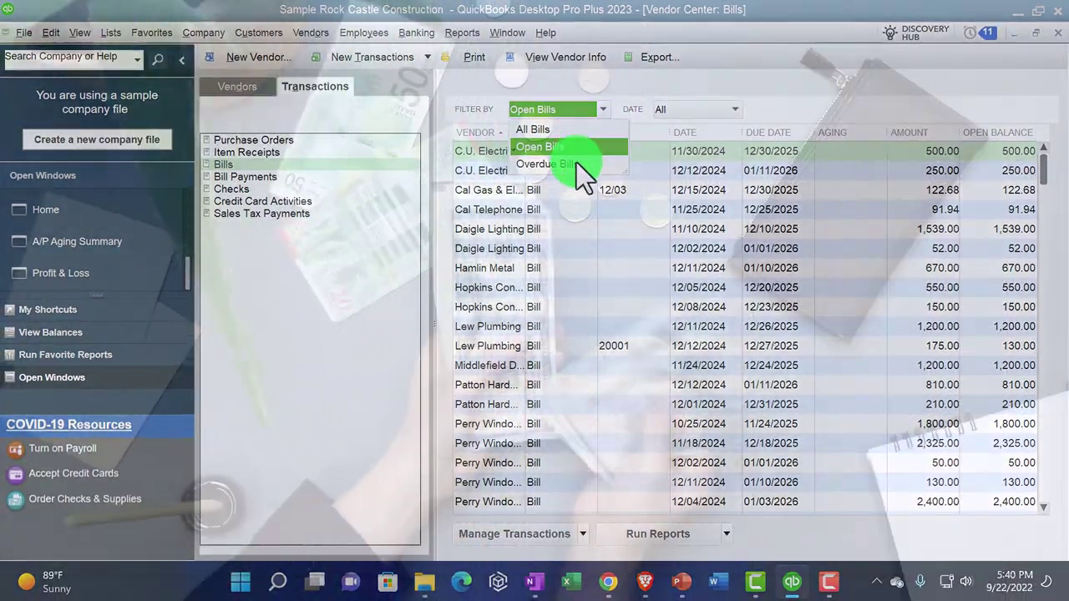
click(576, 164)
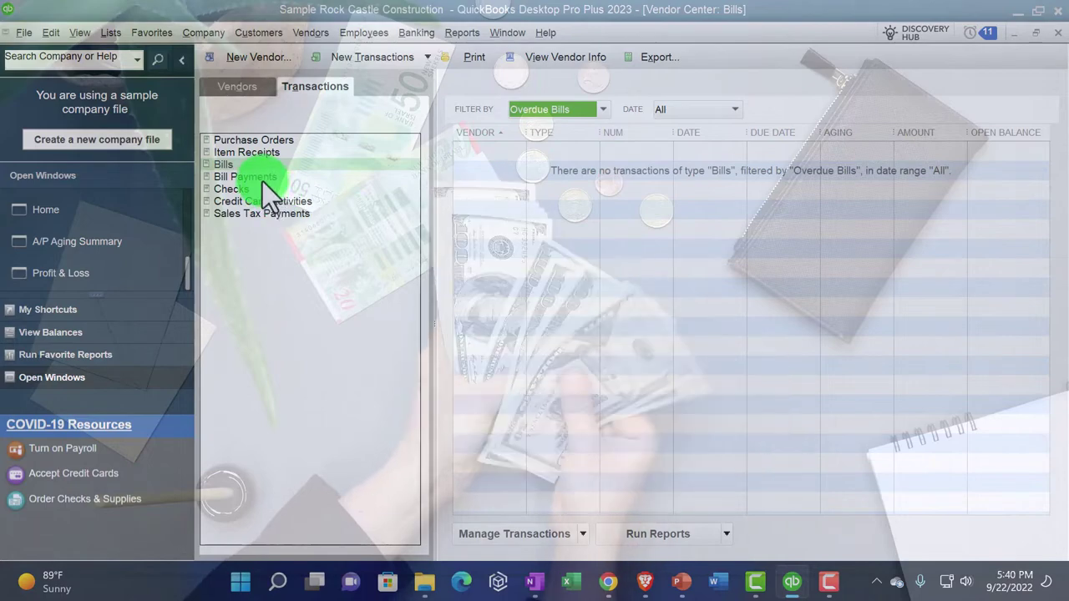
Step: Inspect Bayshore Water bill payment check 112 for 205.00, then return to the Home page
click(262, 178)
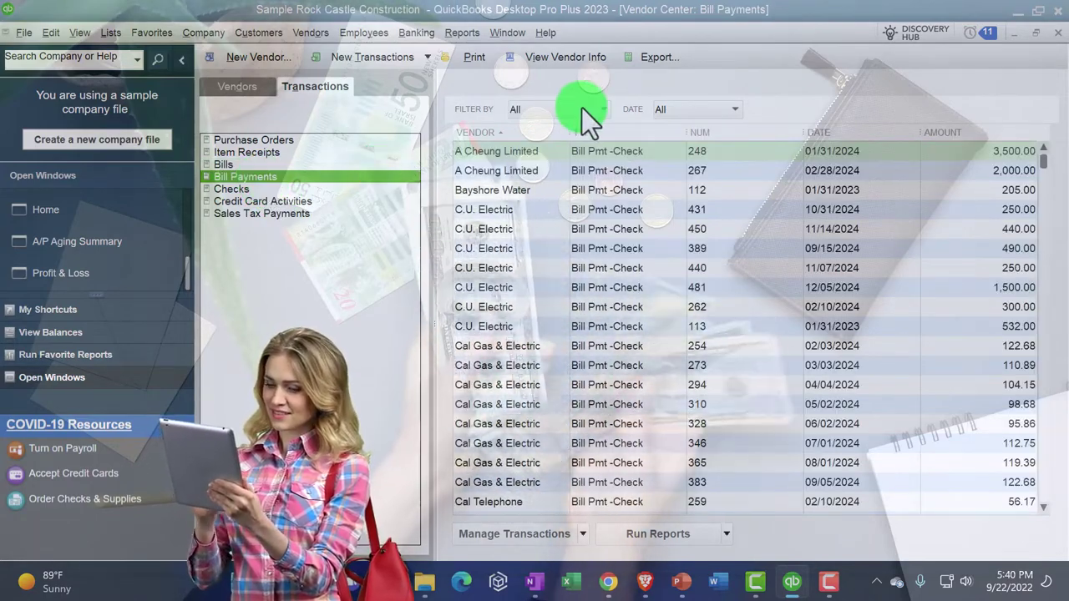
click(582, 108)
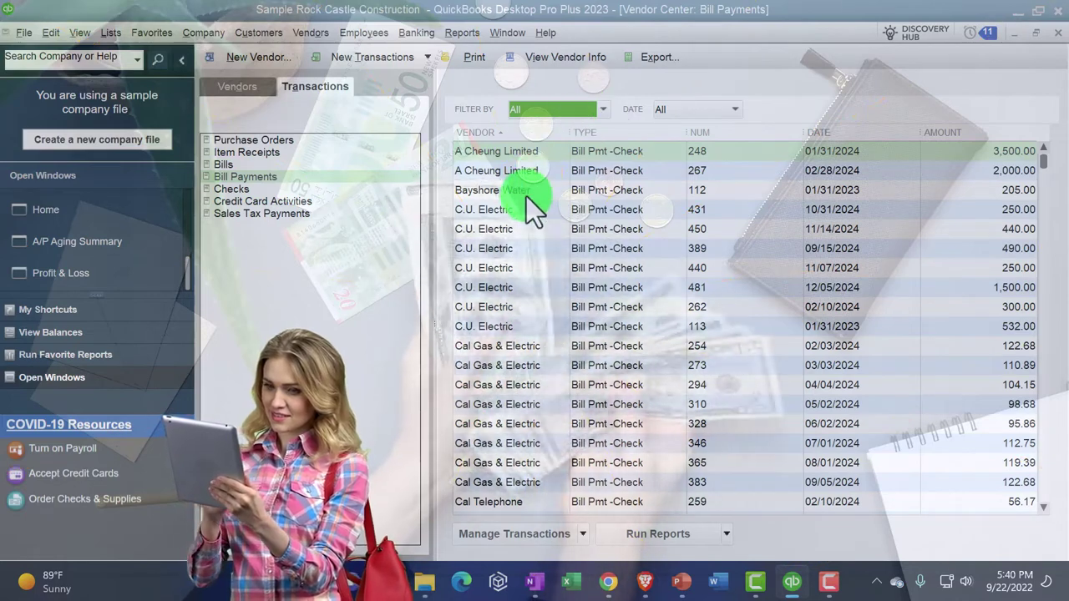
double_click(526, 192)
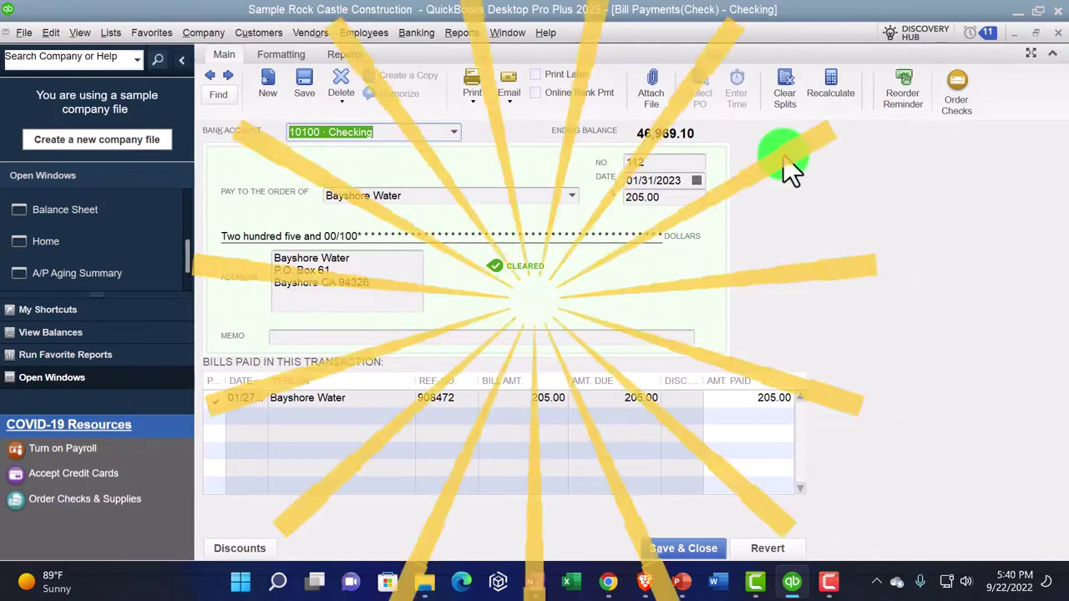
click(1057, 35)
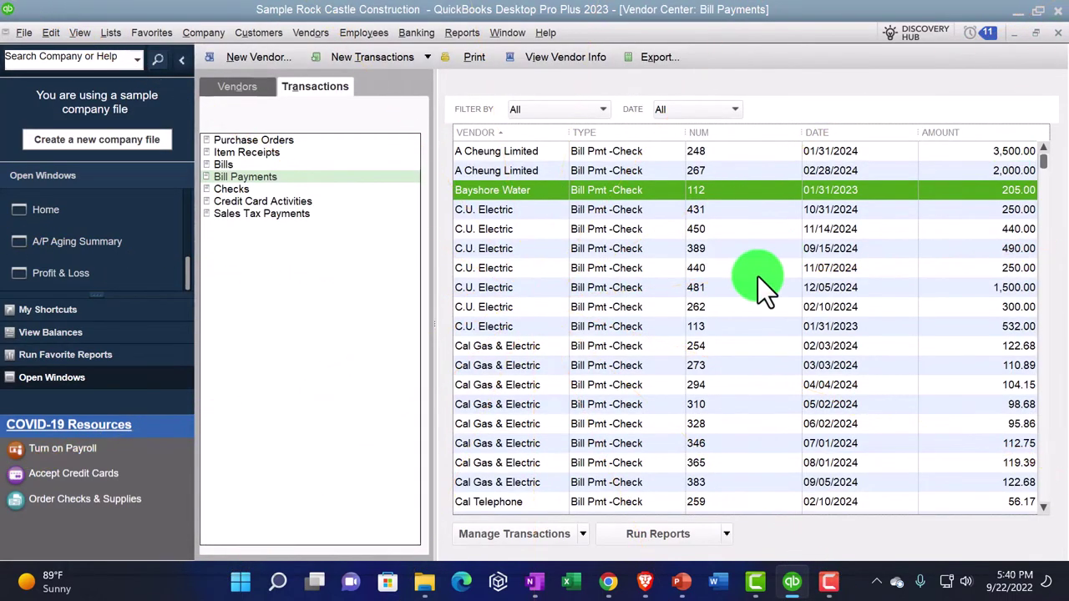
click(67, 219)
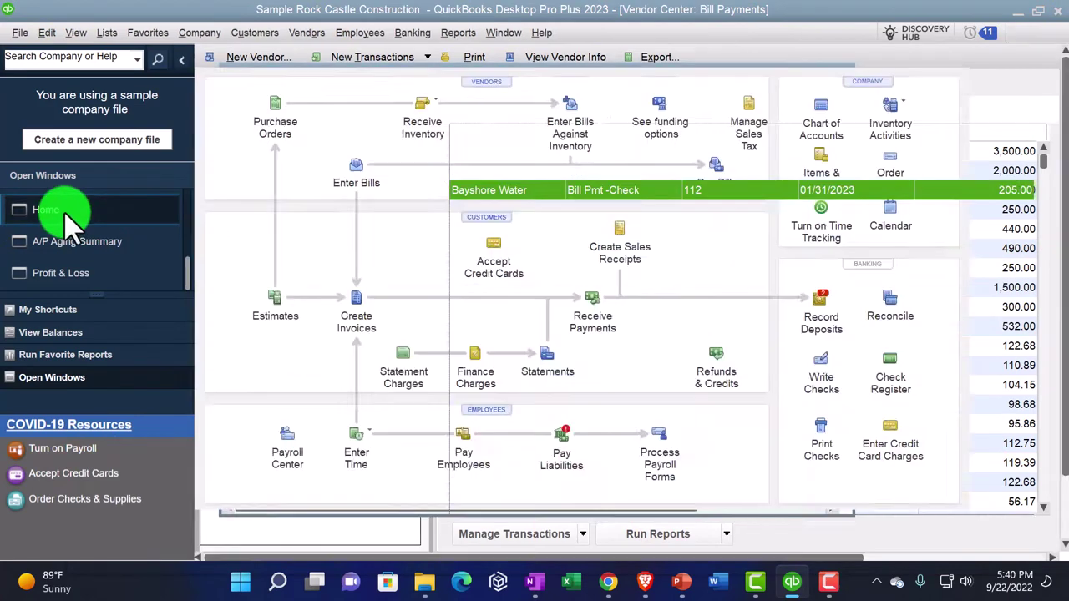